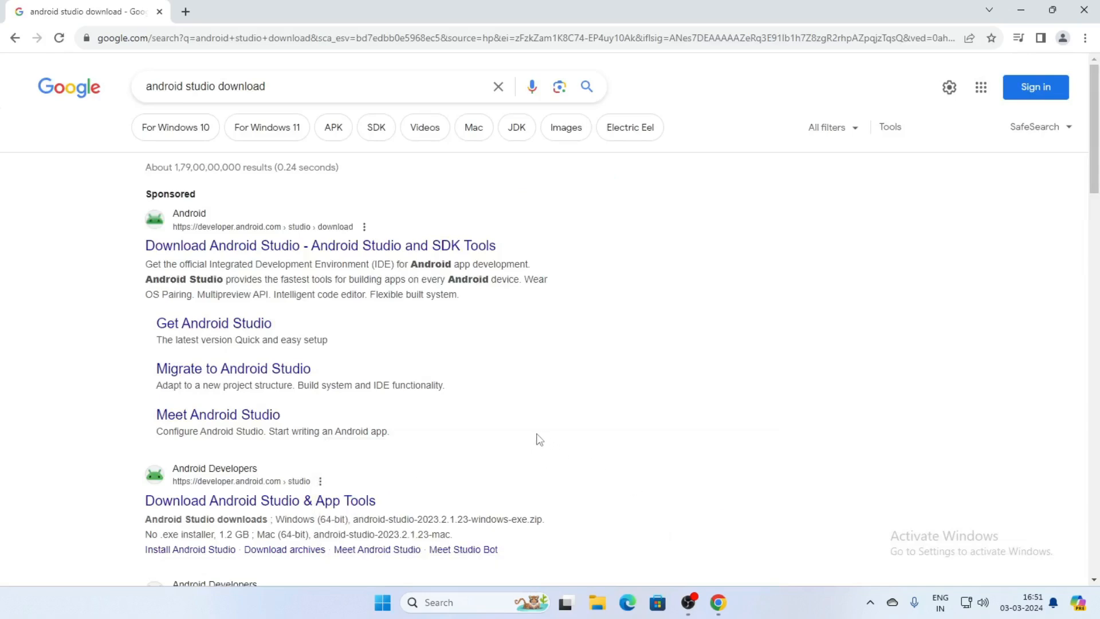
Open the official Android Studio download page from the search results and request the Android Studio Iguana download.
left_click(223, 251)
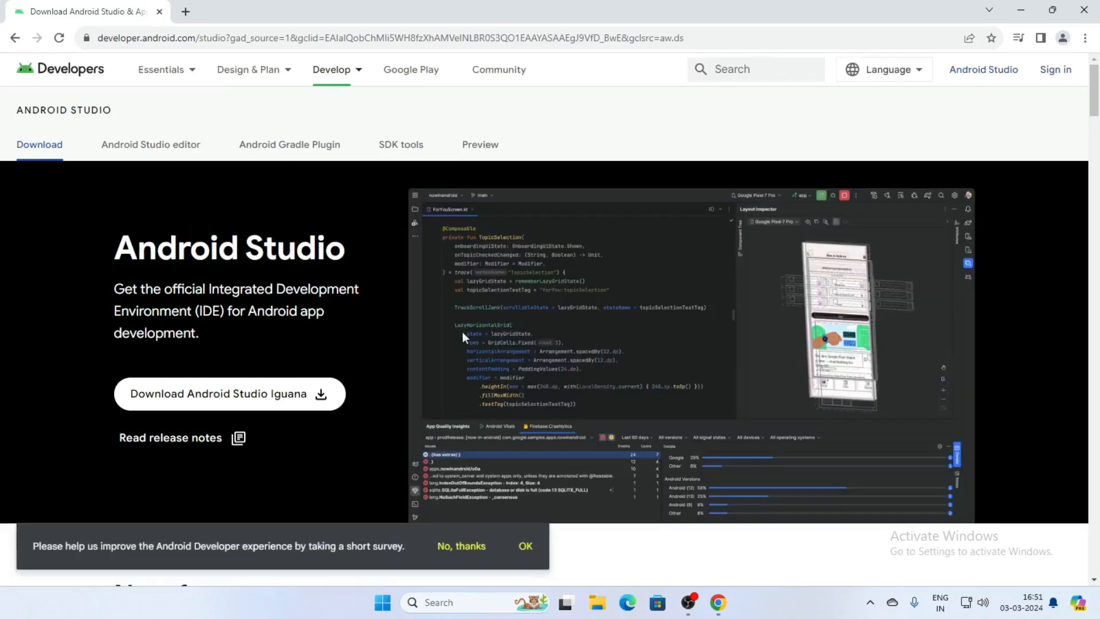
scroll(383, 313, "down", 1)
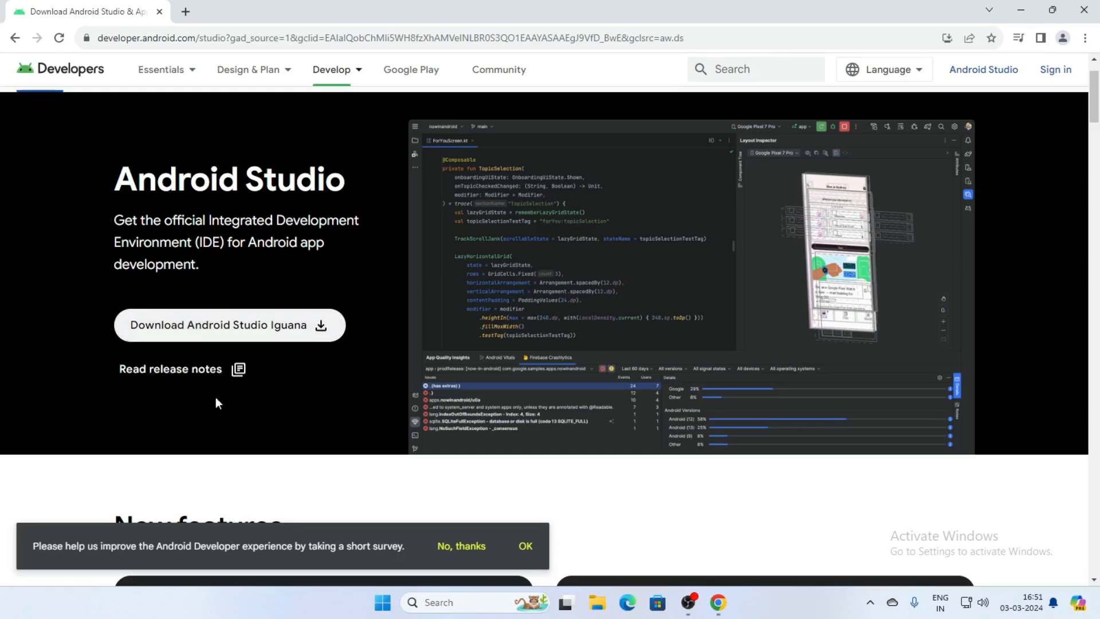
left_click(241, 334)
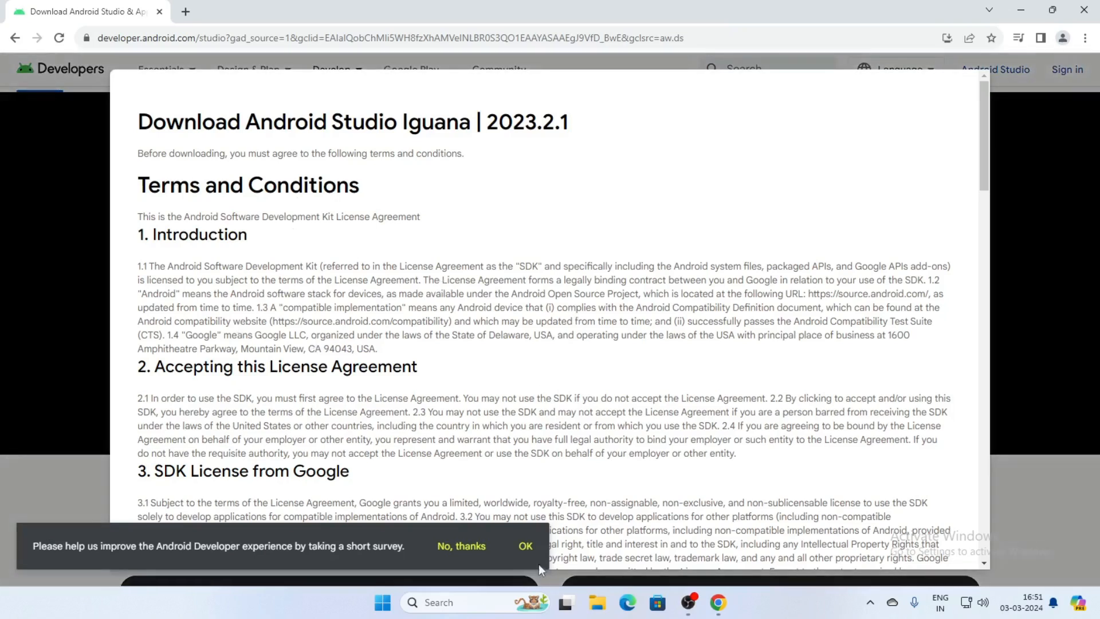
Decline the survey, agree to the terms and conditions, and download Android Studio Iguana 2023.2.1 for Windows.
left_click(461, 545)
scroll(575, 404, "down", 13)
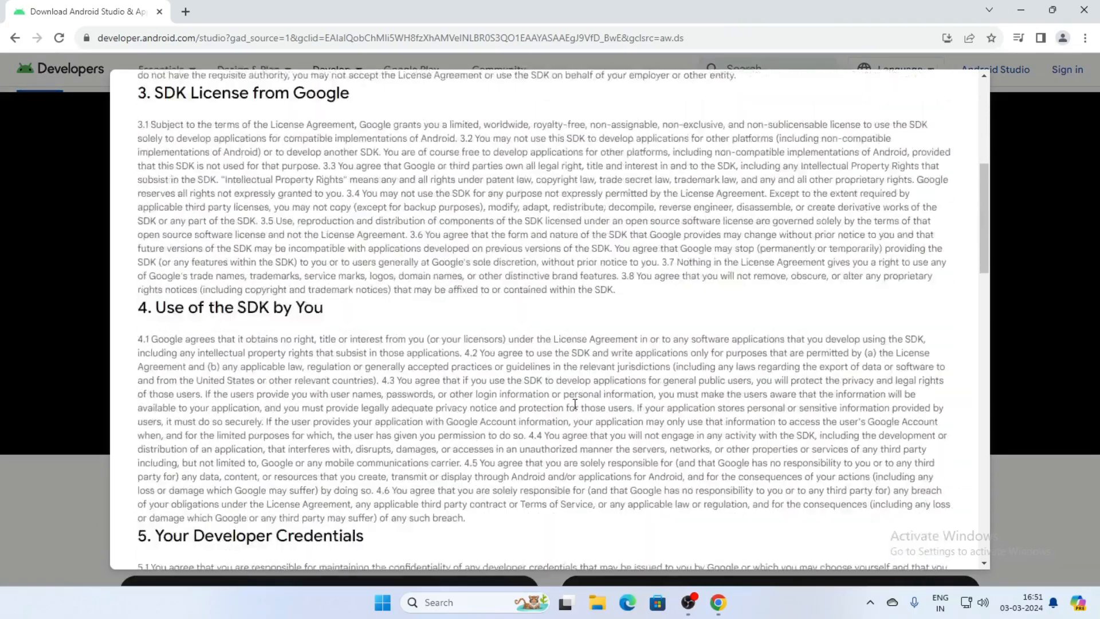
scroll(575, 404, "down", 15)
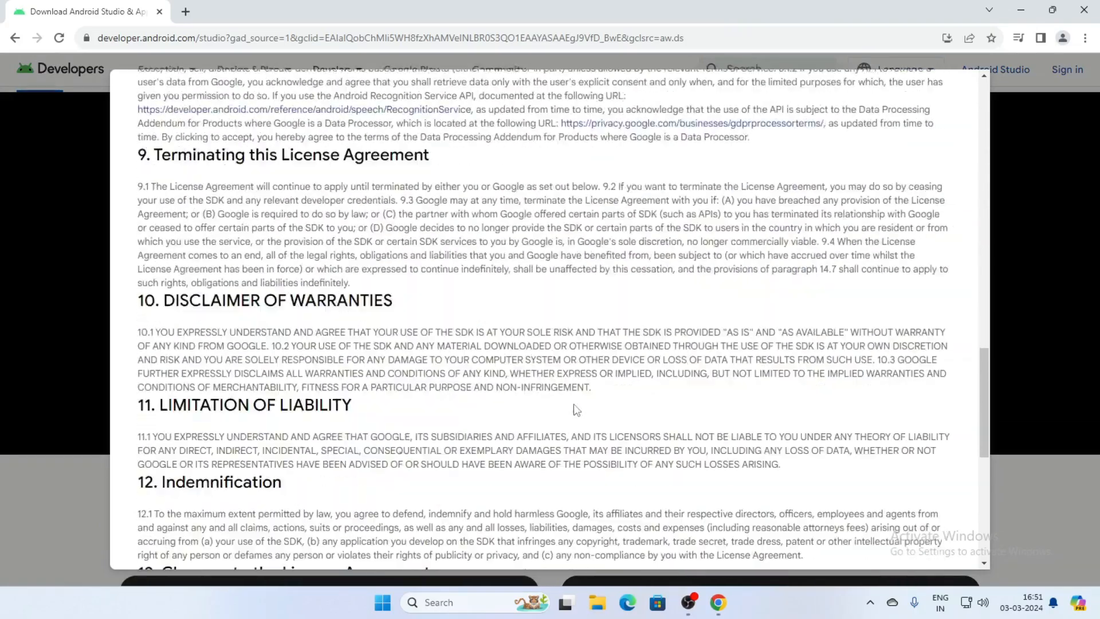
scroll(576, 408, "down", 2)
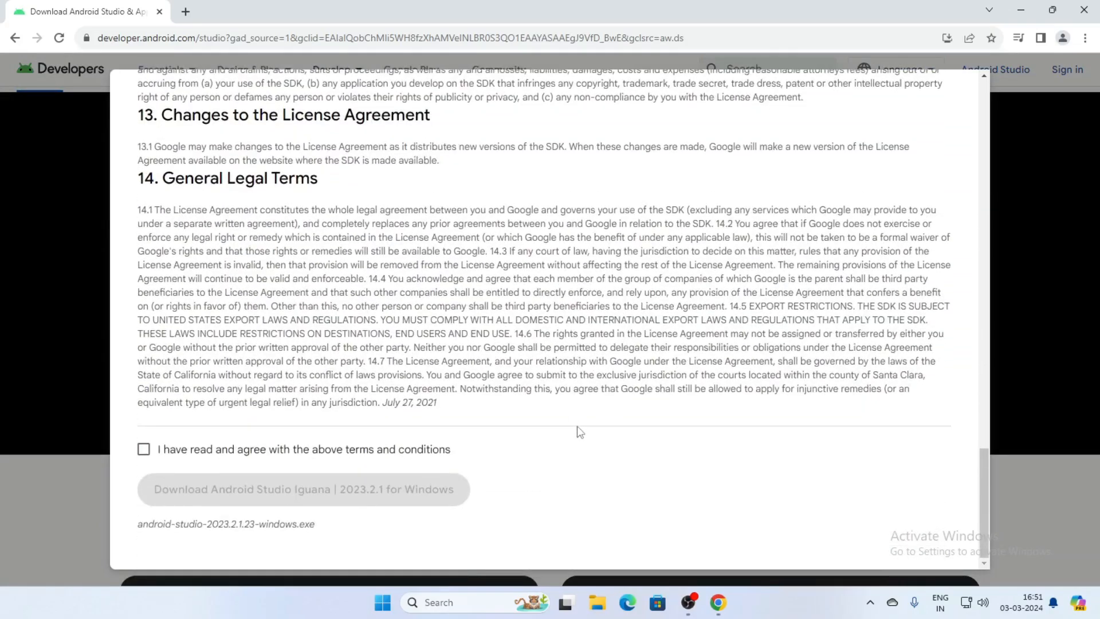
left_click(143, 451)
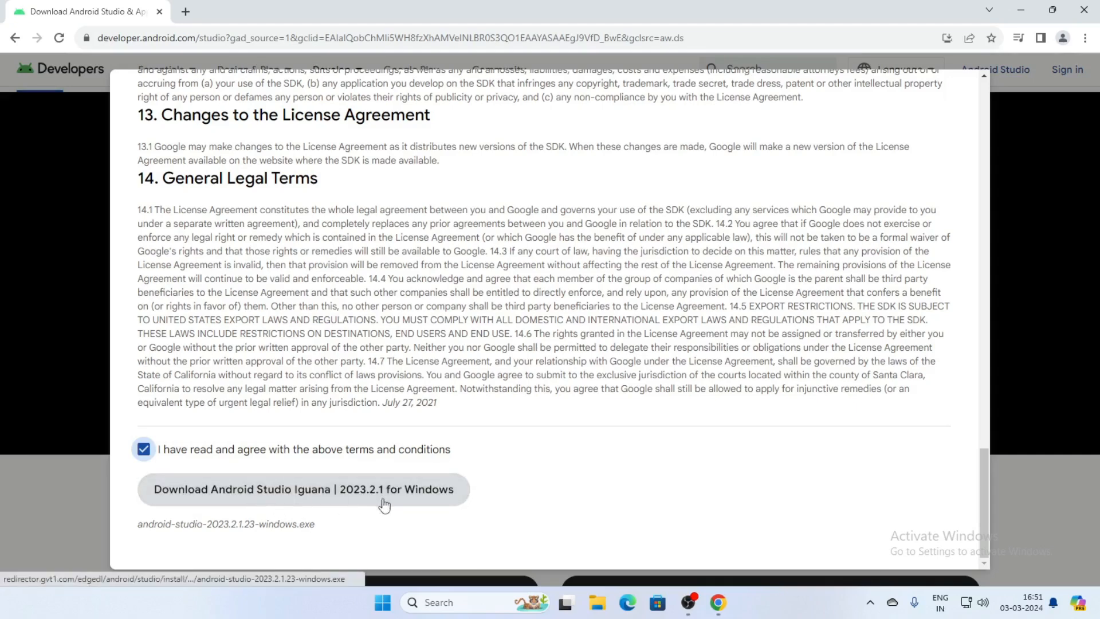
left_click(250, 490)
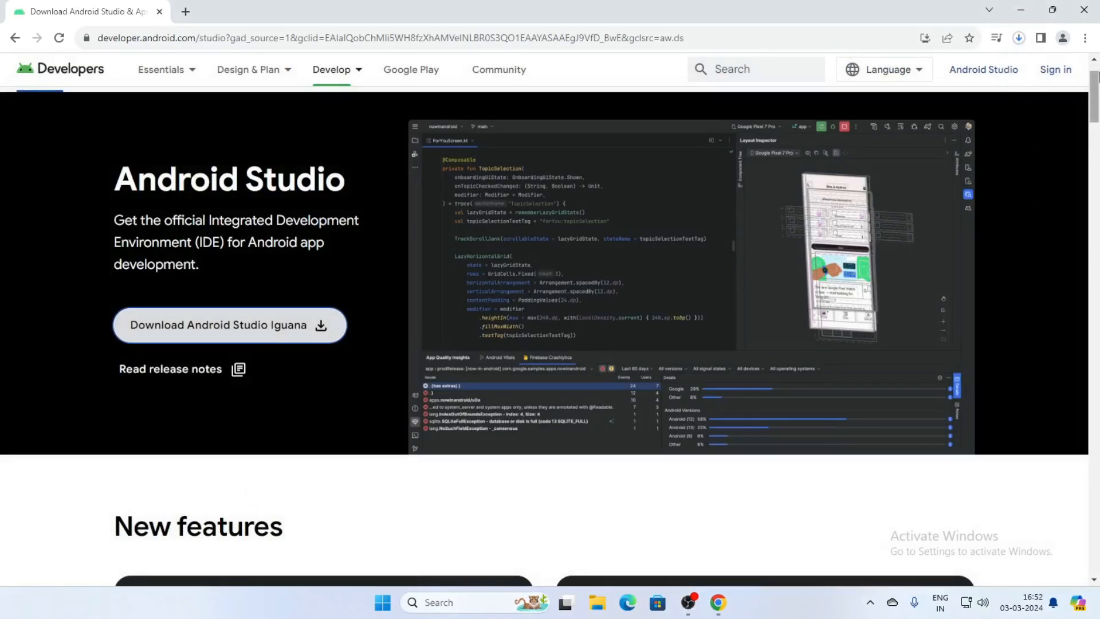
Show the downloaded android-studio-2023.2.1.23-windows installer in its folder and run it, allowing it to make changes.
left_click(1019, 39)
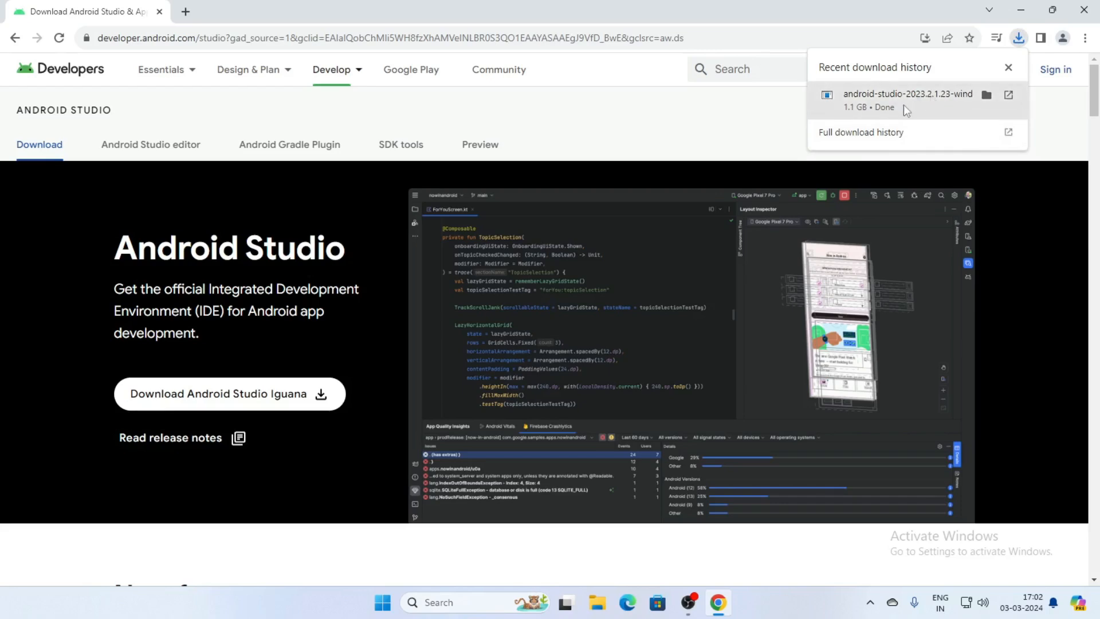
left_click(987, 95)
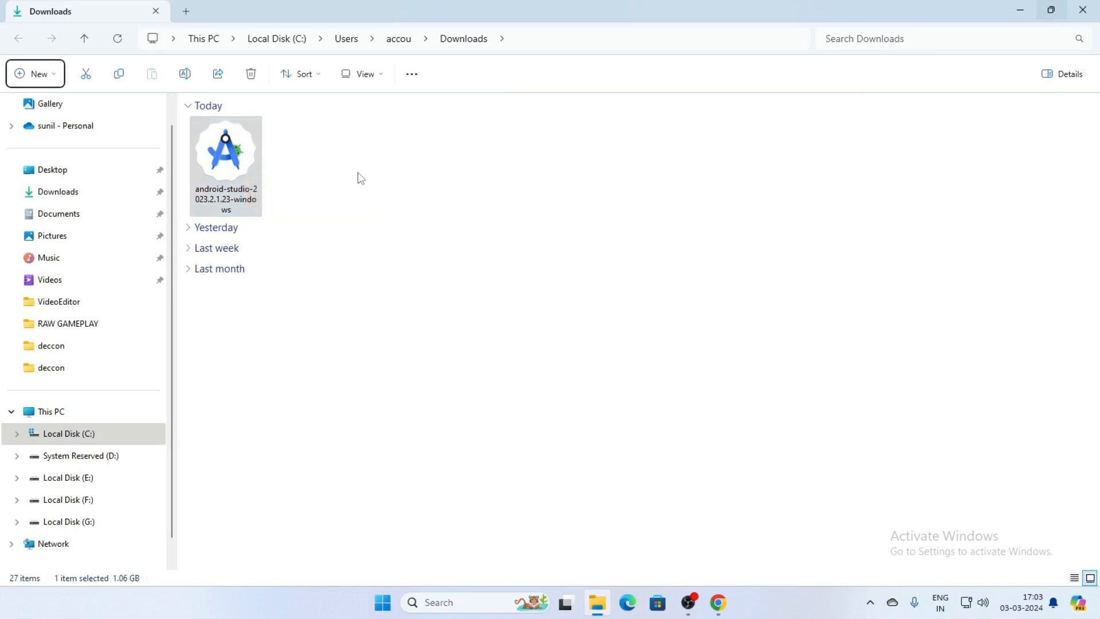
double_click(237, 167)
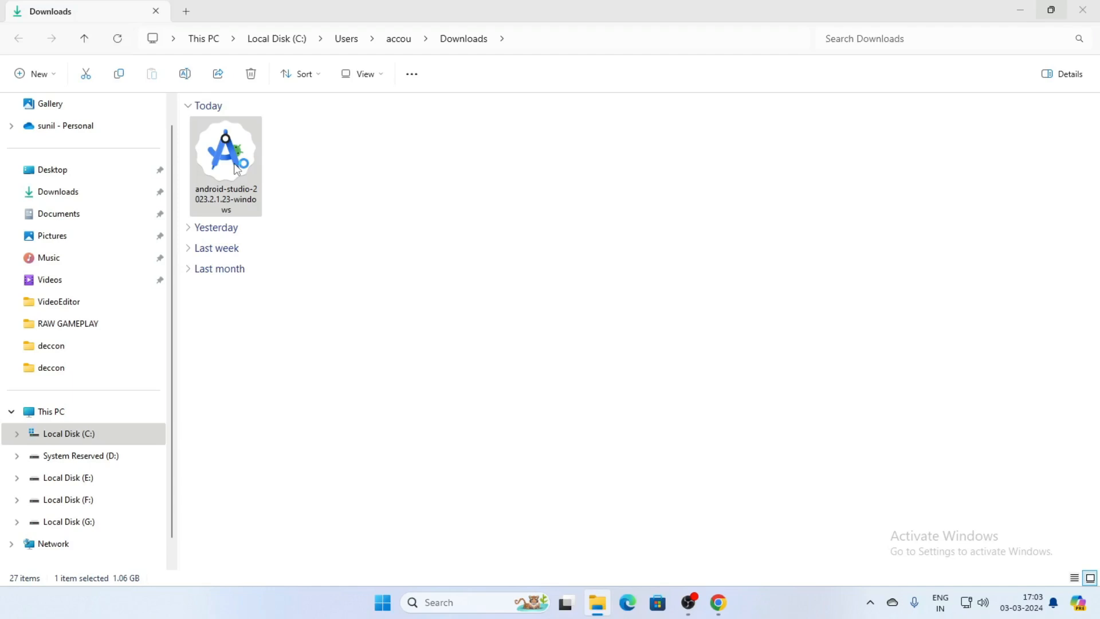
left_click(237, 169)
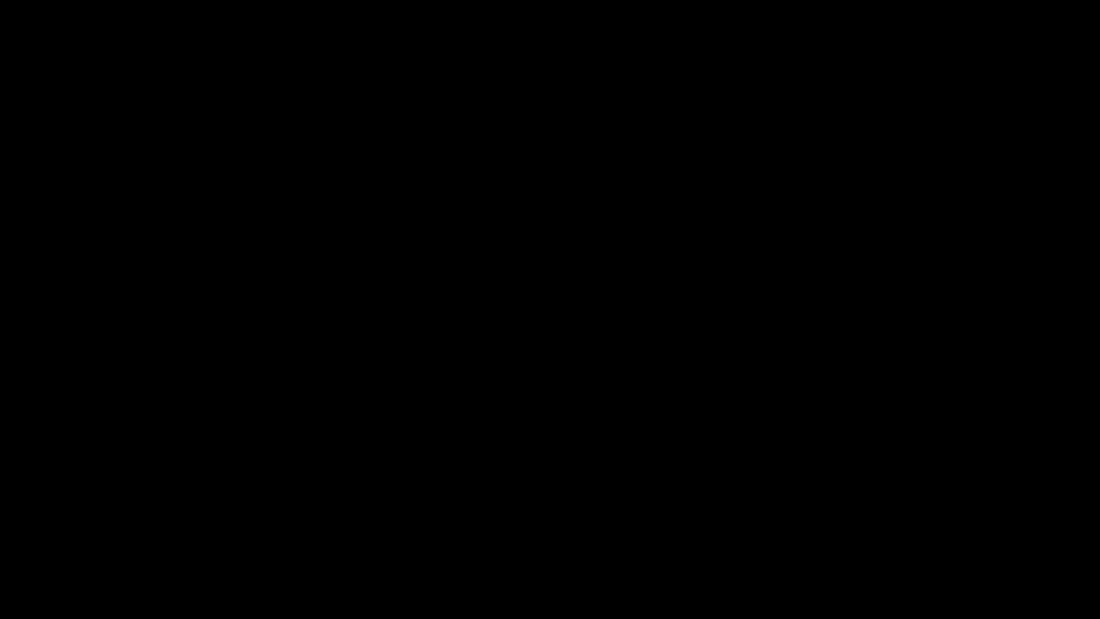
left_click(492, 418)
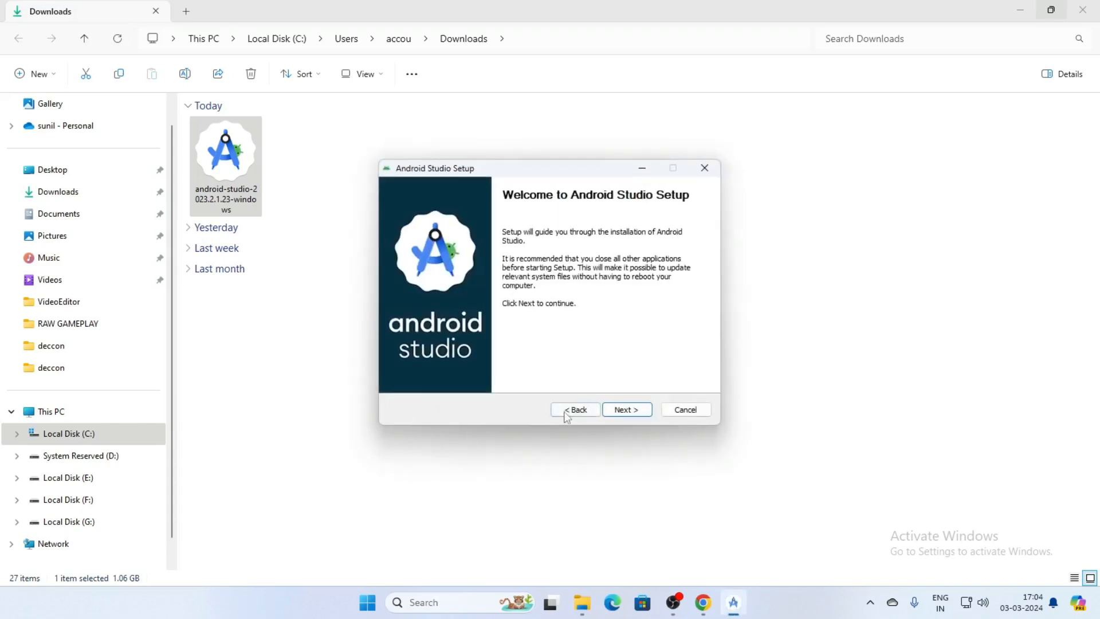
Install Android Studio with the Android Virtual Device component and default locations, and finish the setup with Start Android Studio enabled.
left_click(627, 411)
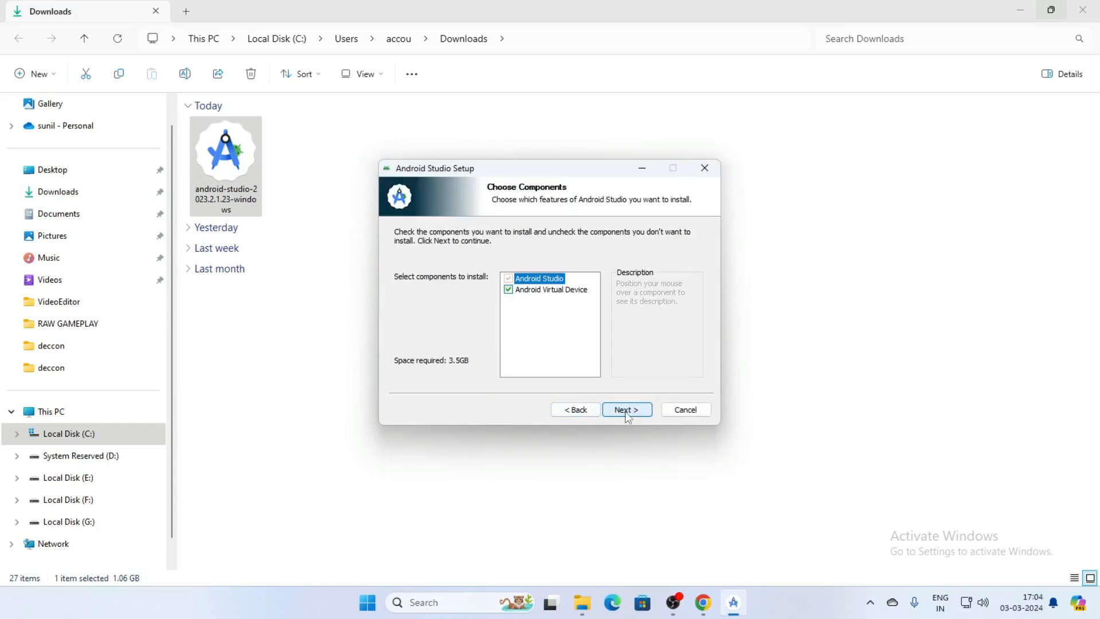
left_click(626, 411)
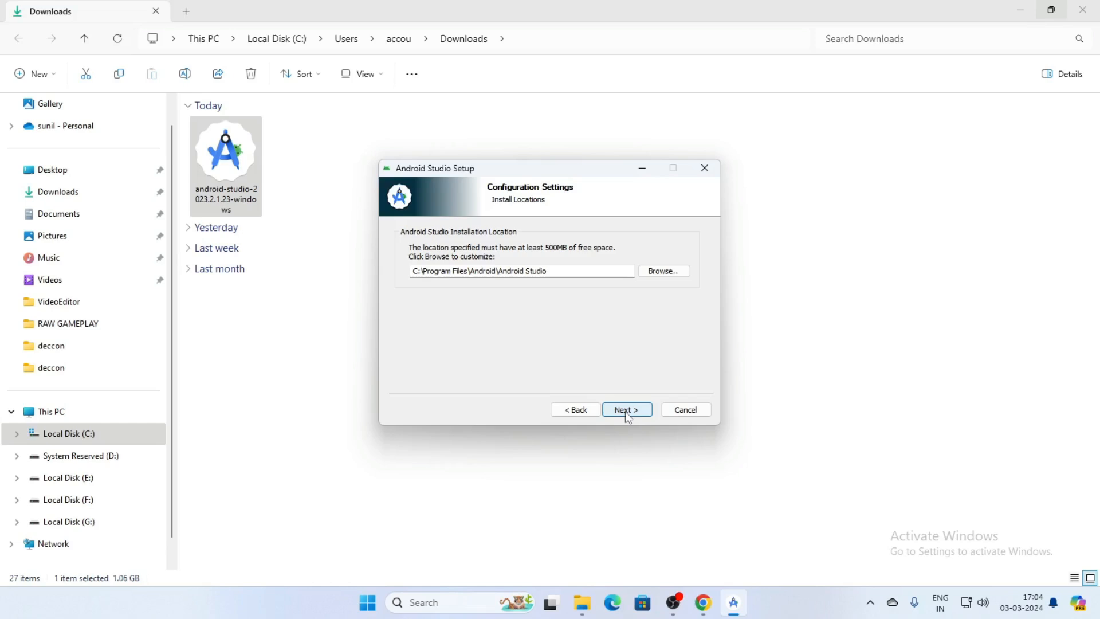
left_click(625, 410)
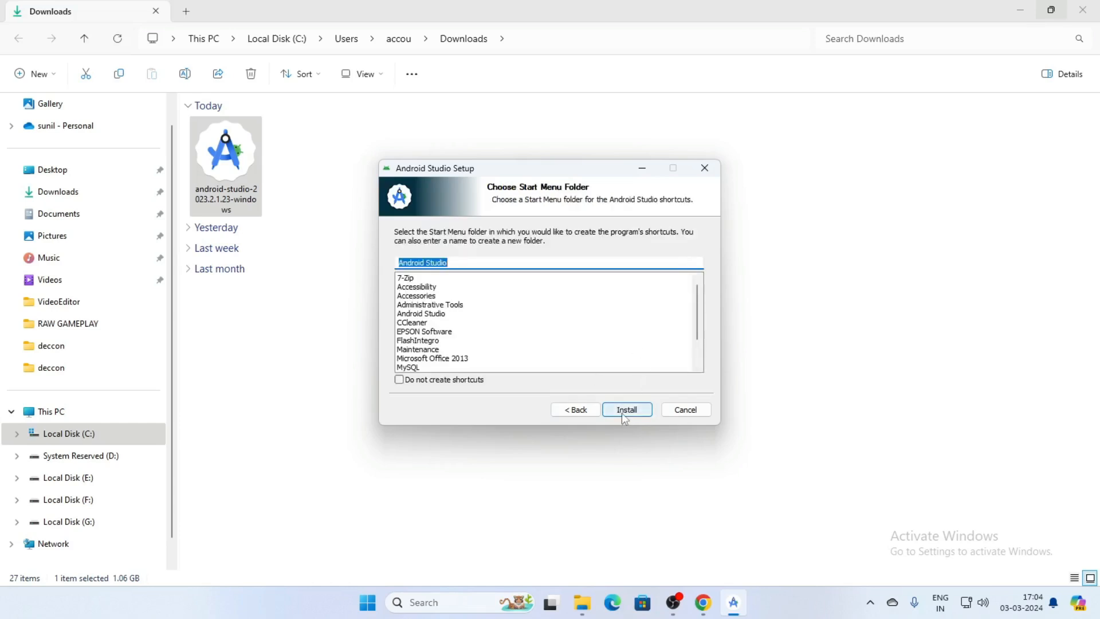
left_click(624, 412)
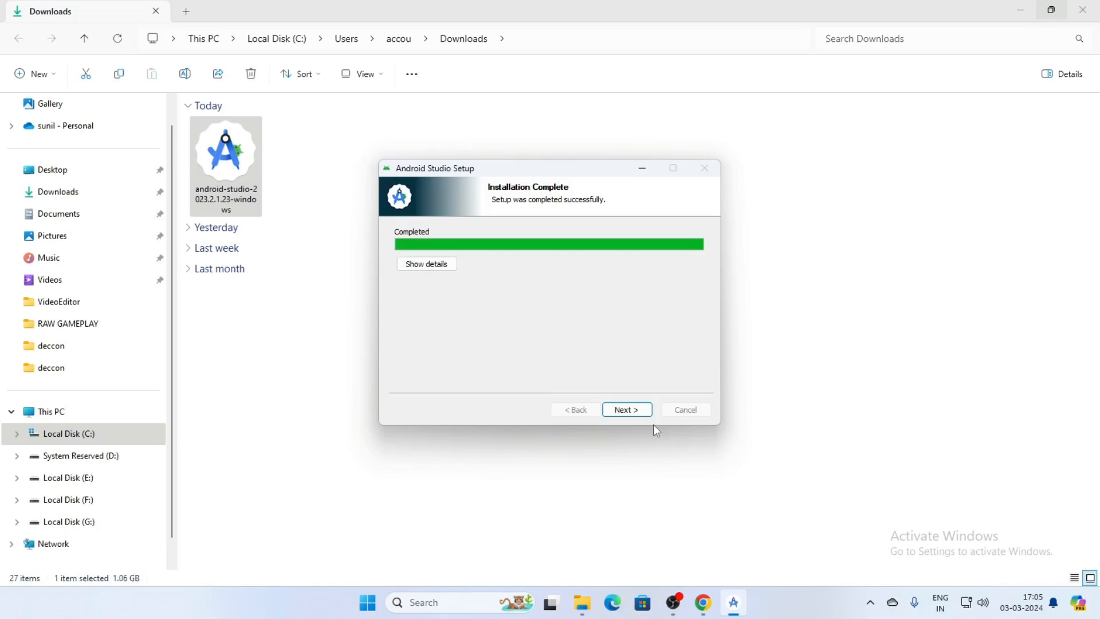
left_click(633, 412)
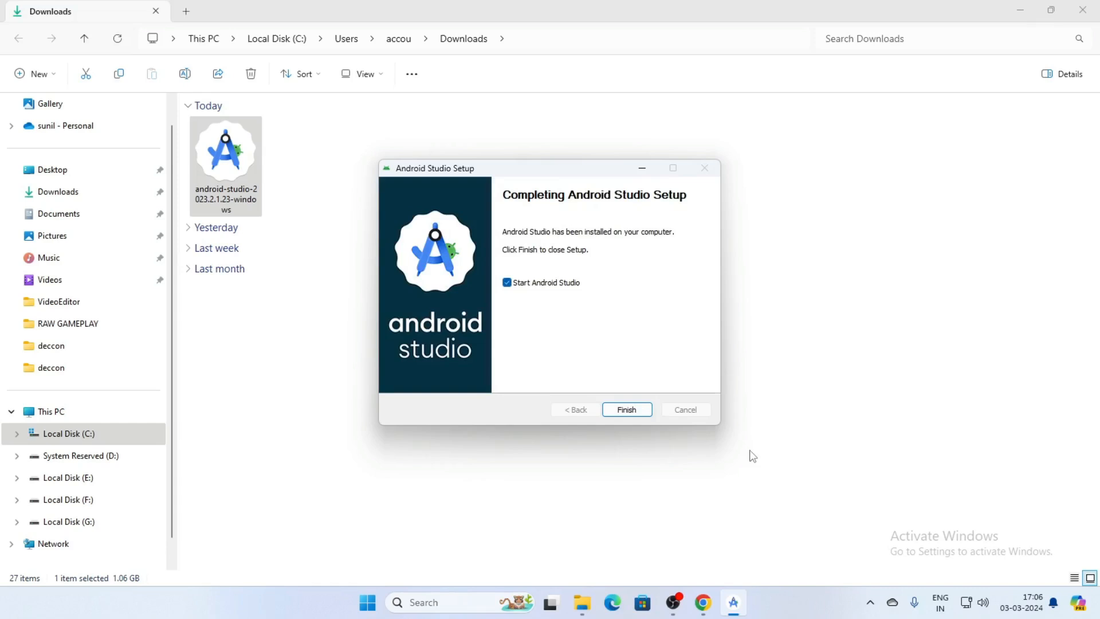
left_click(627, 410)
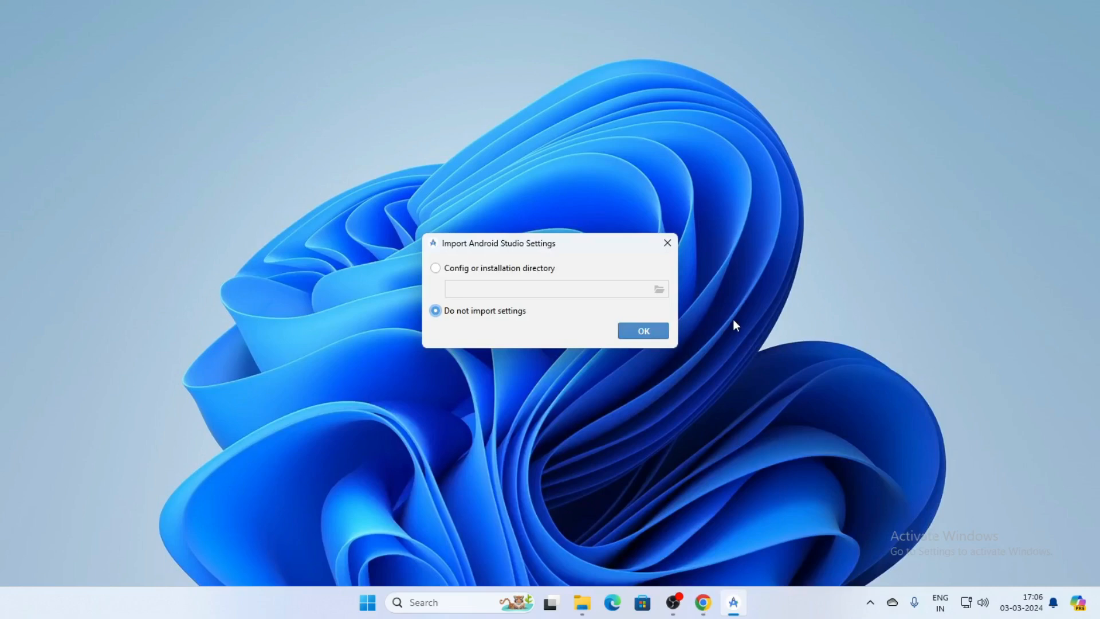
Continue without importing Android Studio settings and agree to send usage statistics to Google.
left_click(644, 331)
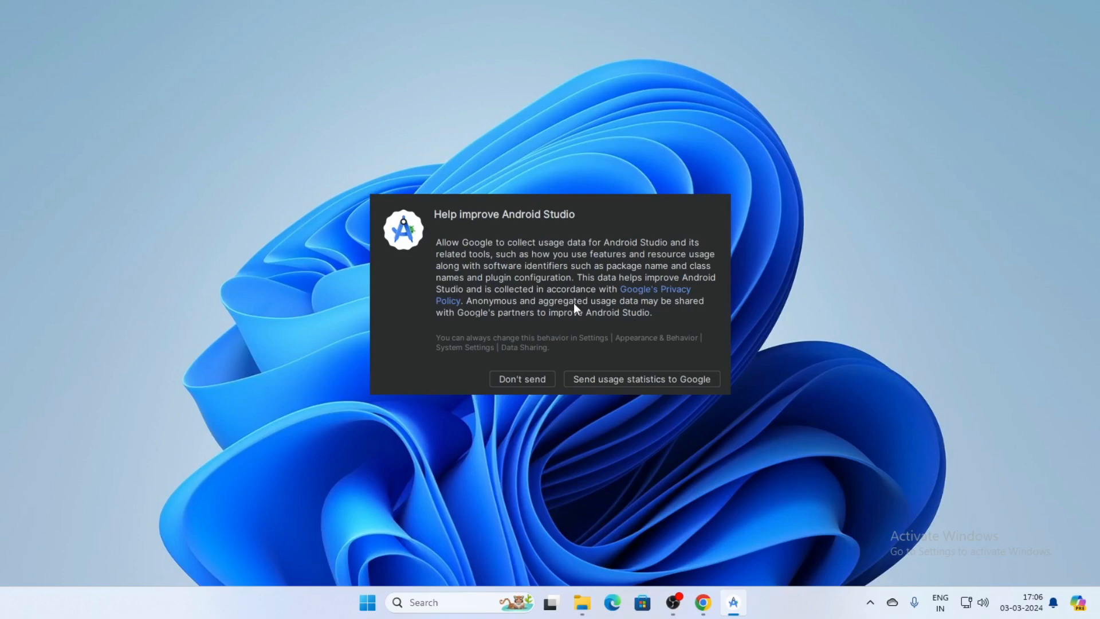
left_click(621, 381)
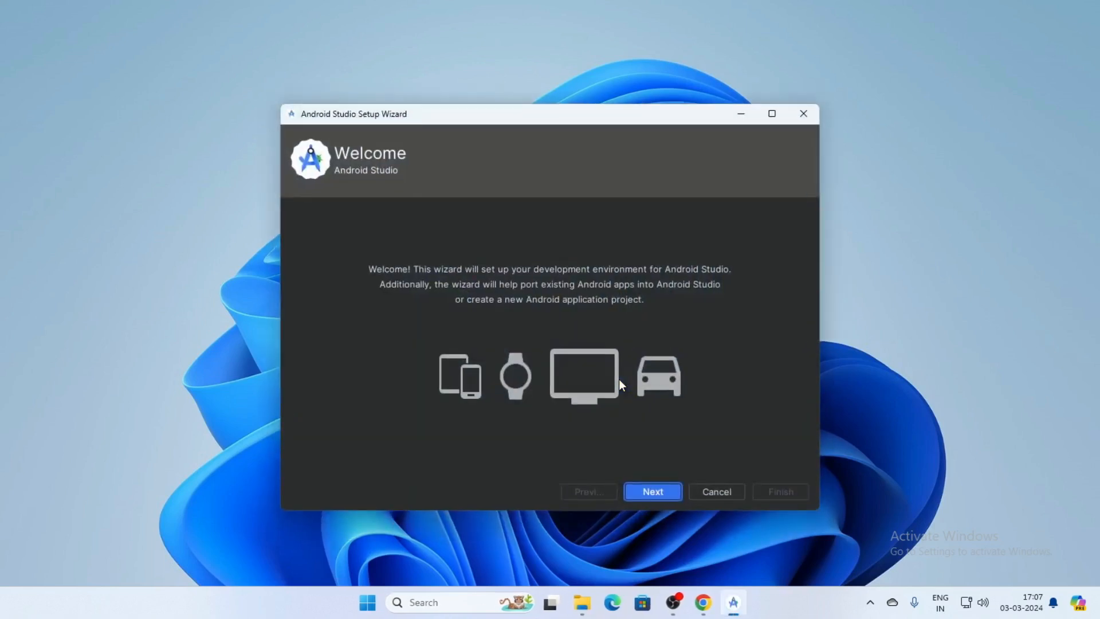
Choose the Standard install type in the setup wizard, verify the settings and proceed to the license agreements.
left_click(658, 495)
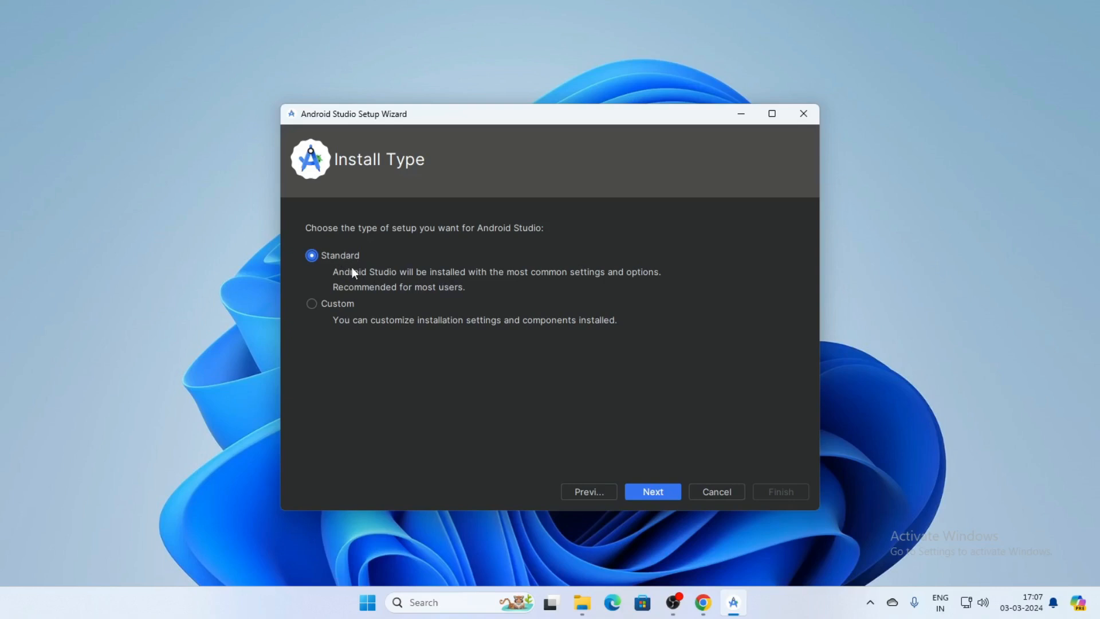
left_click(662, 489)
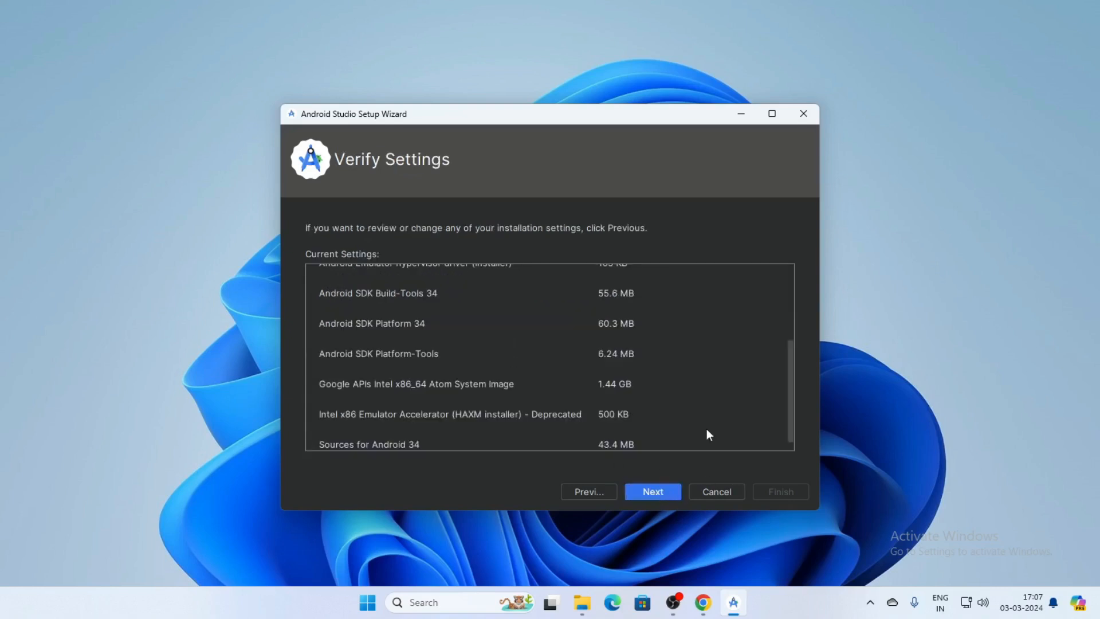
left_click(658, 496)
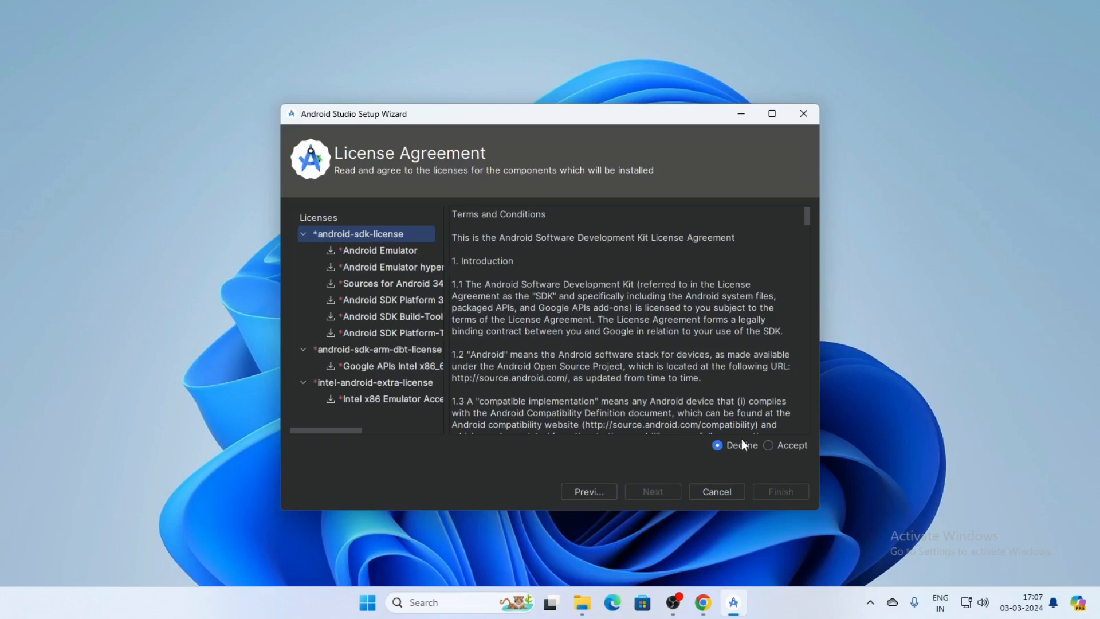
Accept the android-sdk, android-sdk-arm-dbt and intel-android-extra licenses, and complete the wizard's component download.
left_click(770, 445)
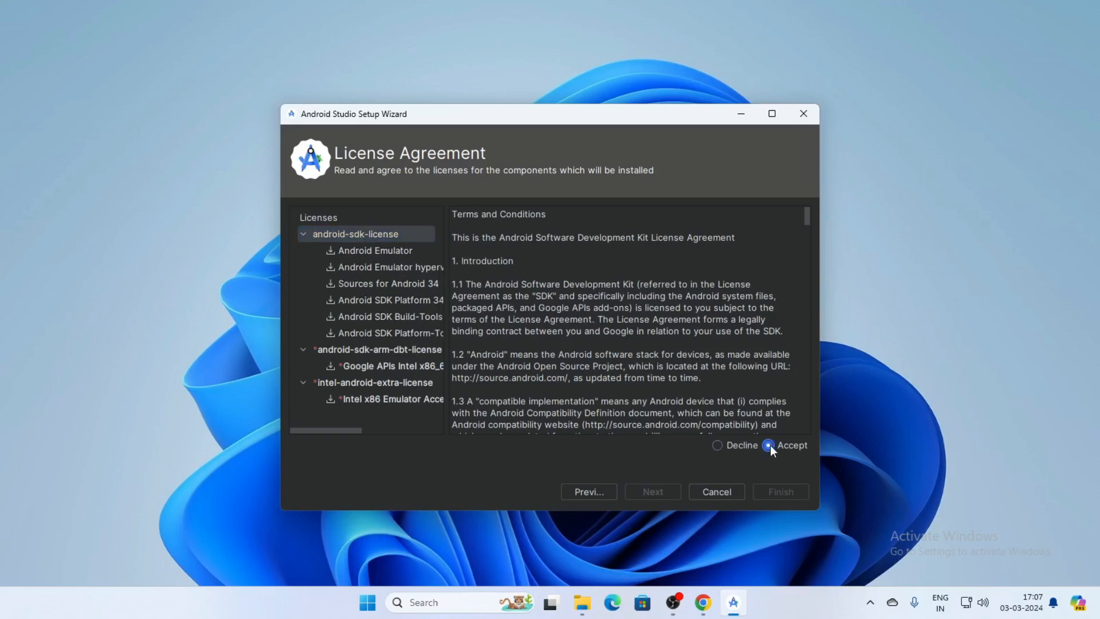
left_click(352, 351)
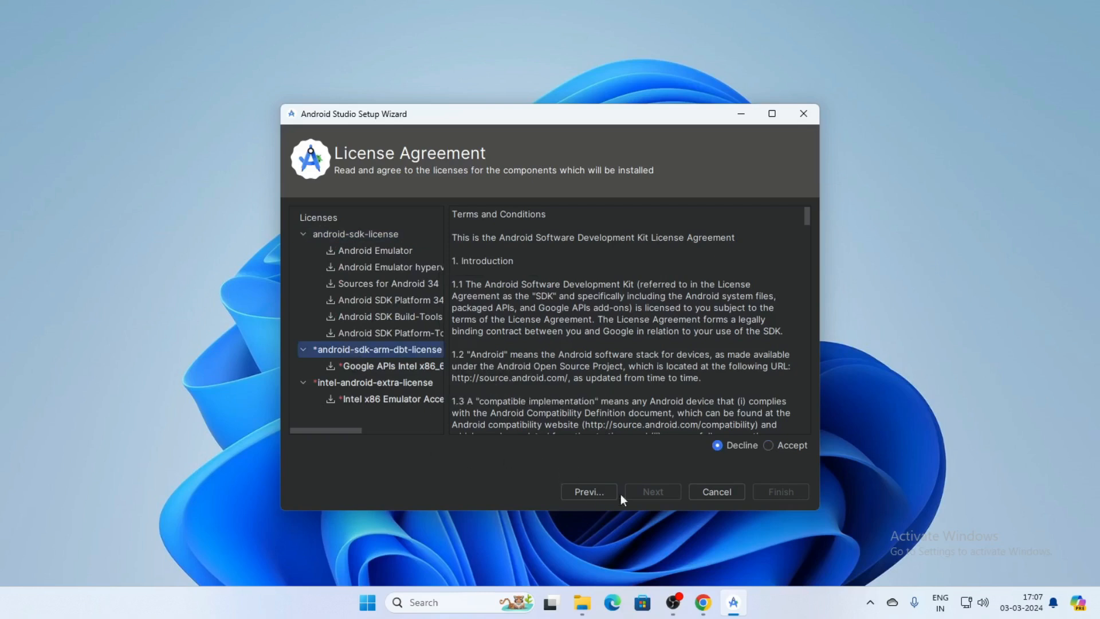
left_click(771, 447)
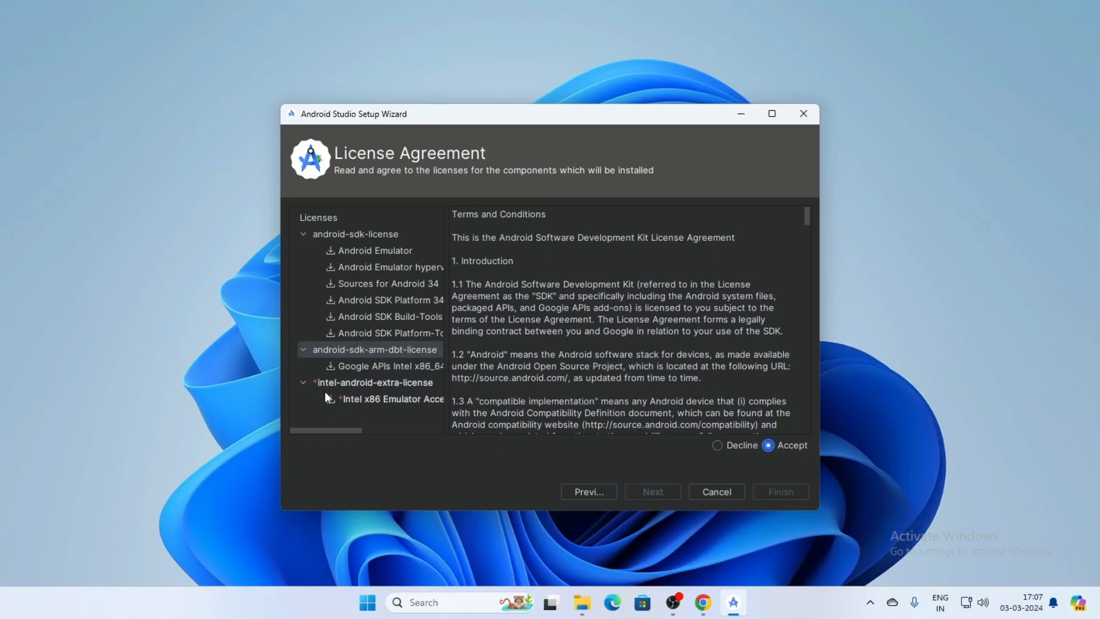
left_click(401, 383)
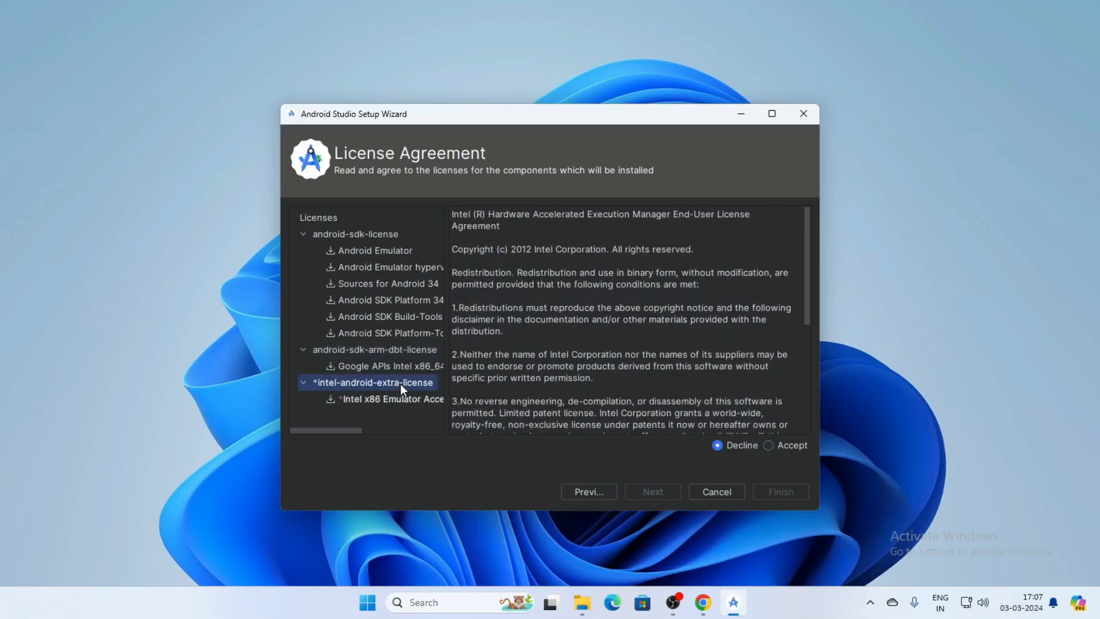
left_click(768, 445)
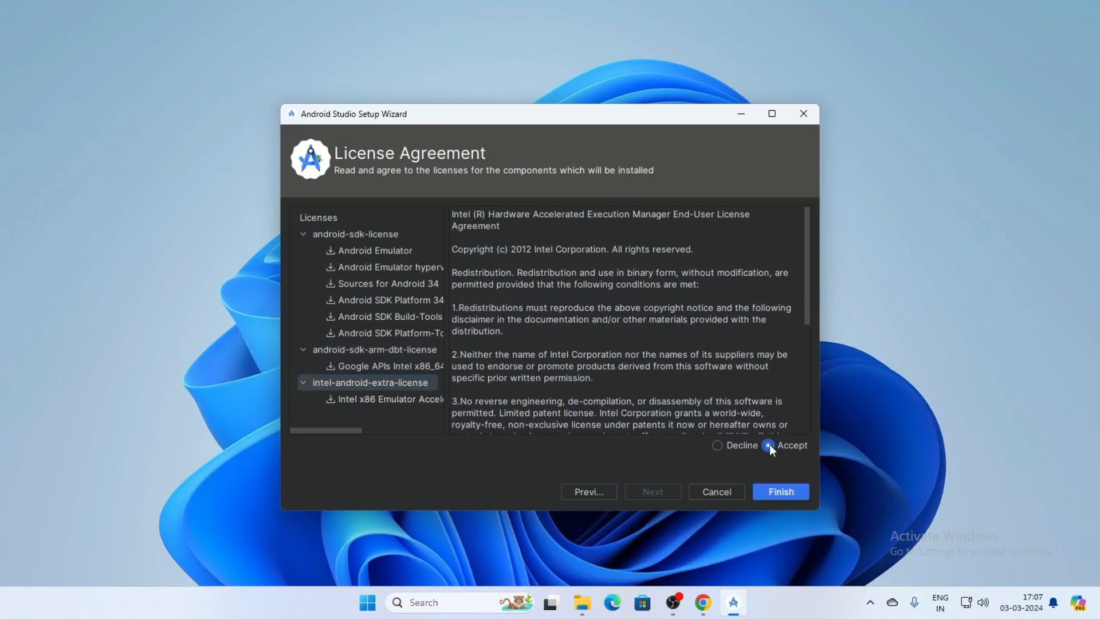
left_click(782, 496)
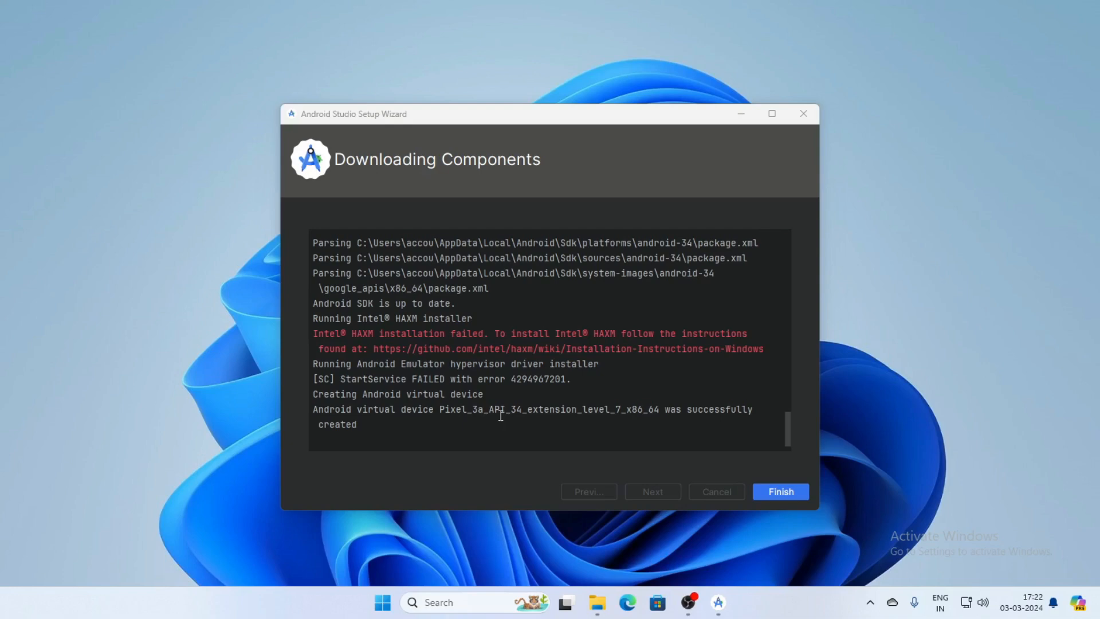
left_click(785, 491)
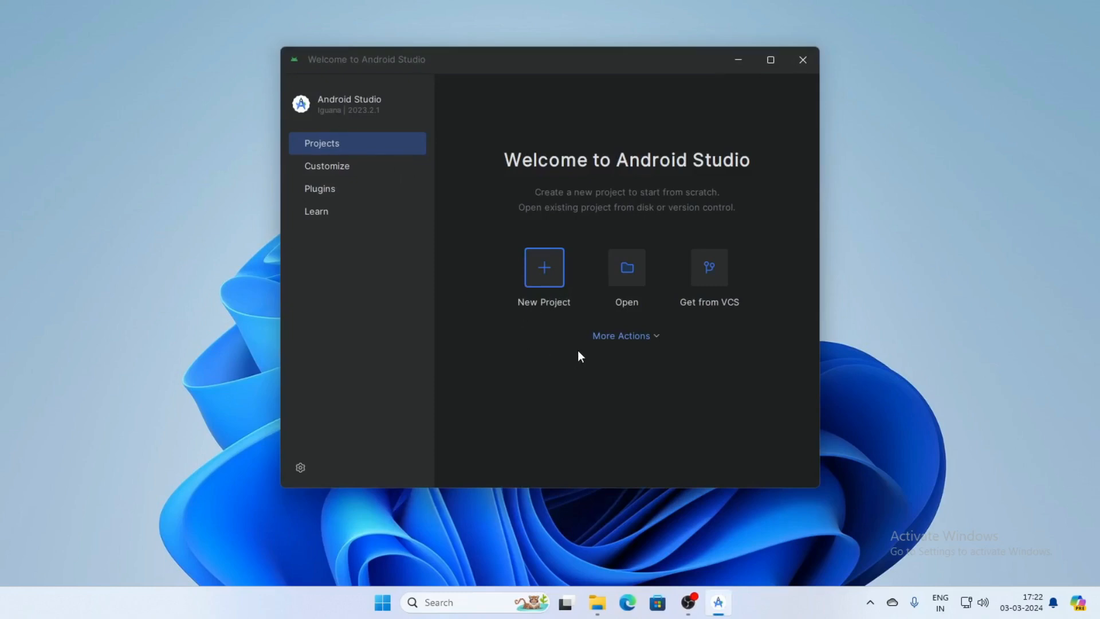
Start a new phone and tablet project from the Empty Views Activity template.
left_click(543, 270)
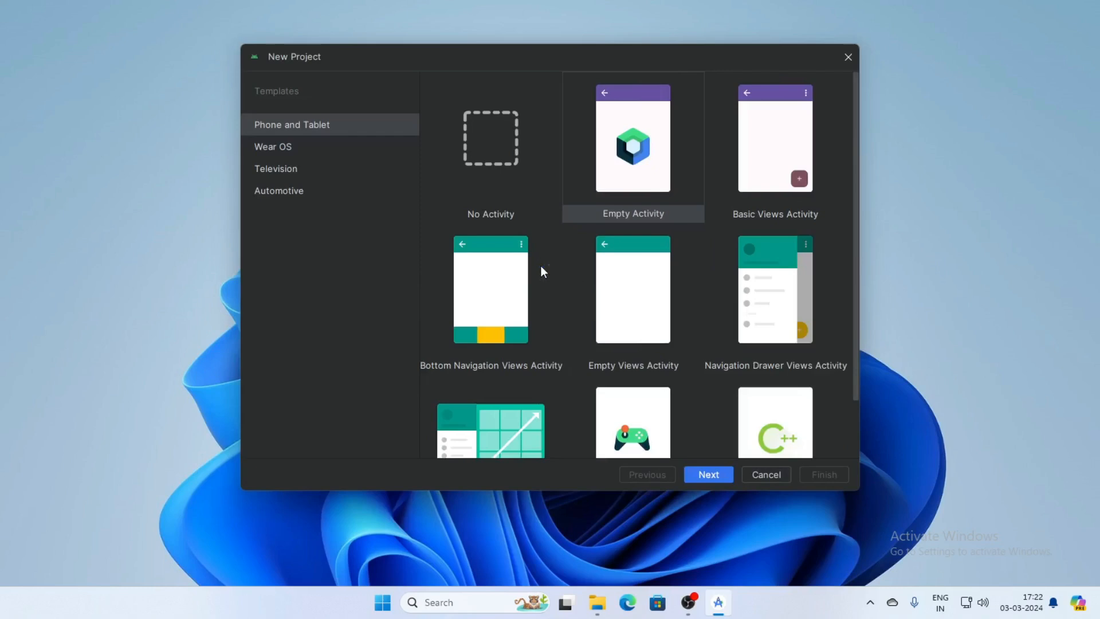
left_click(635, 295)
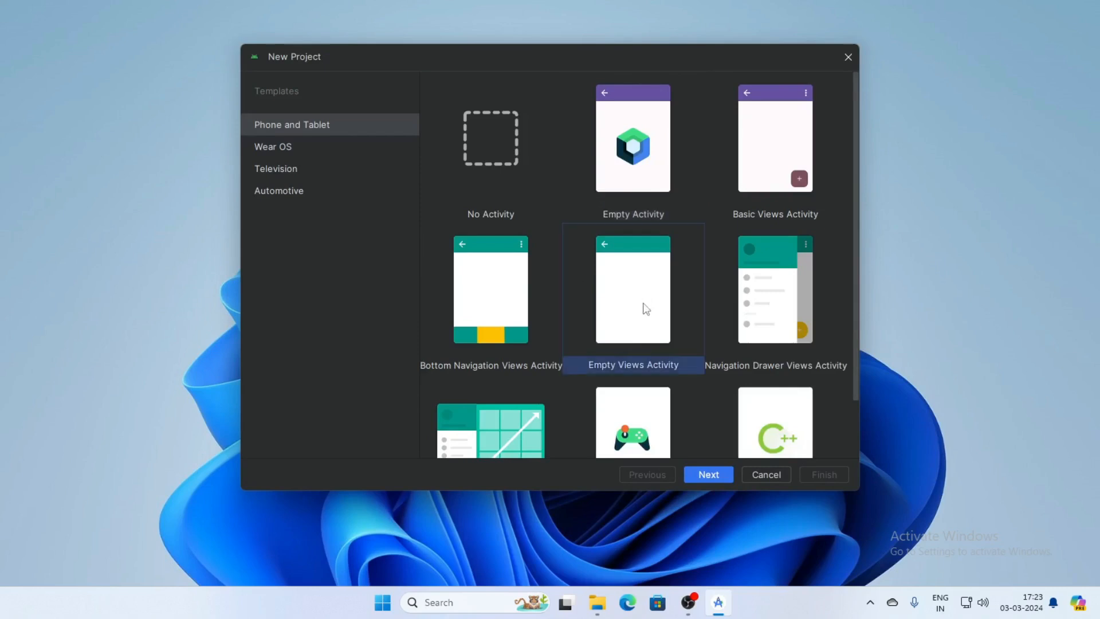
left_click(709, 474)
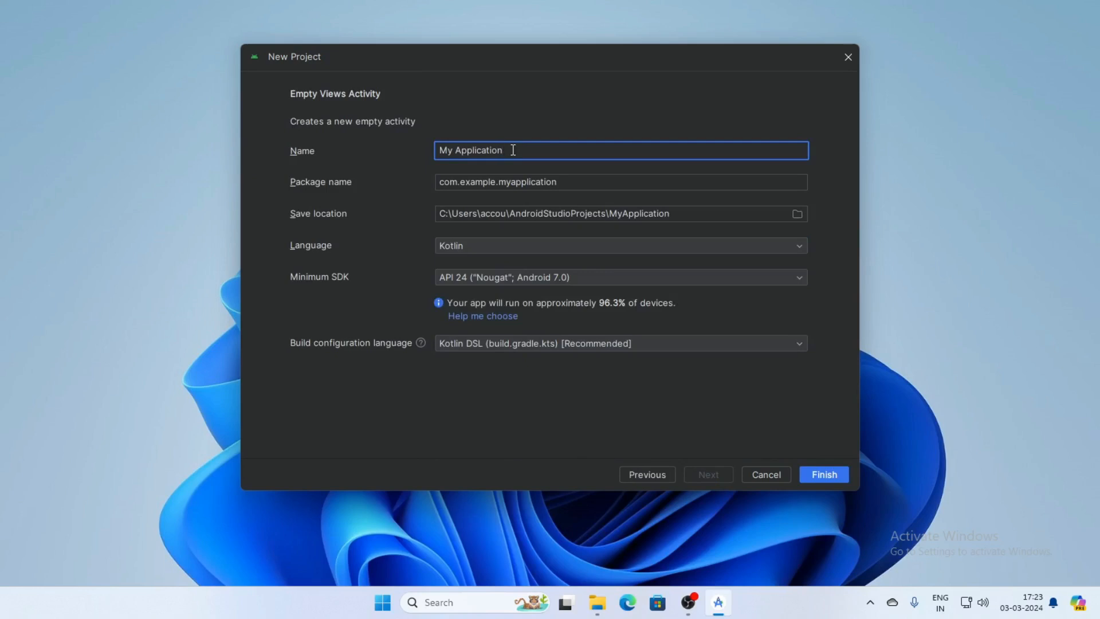
left_click(799, 247)
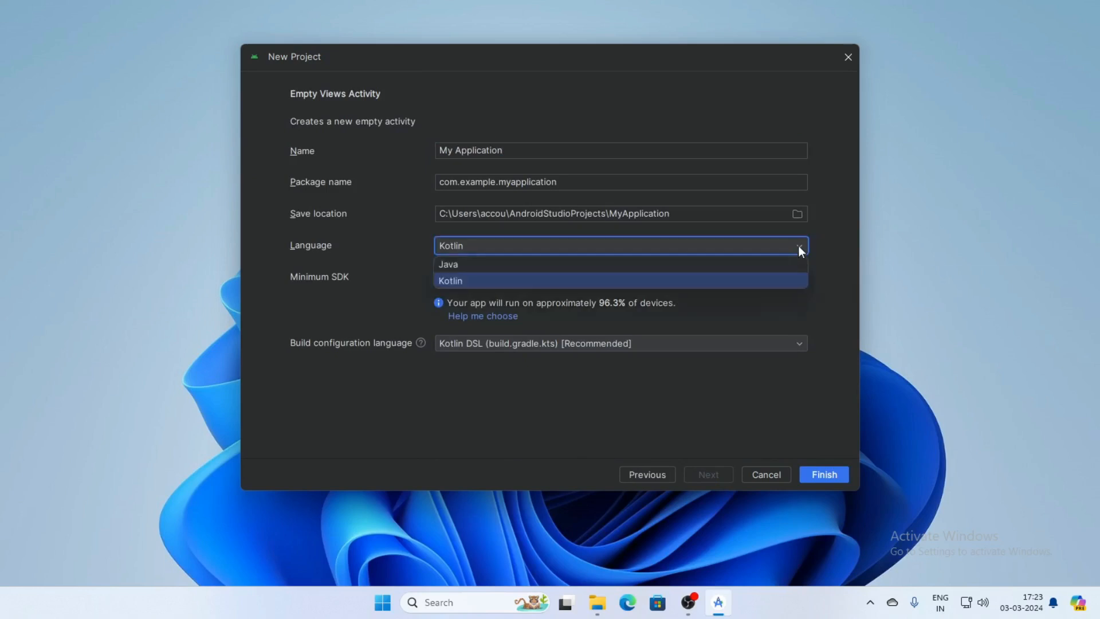
left_click(754, 263)
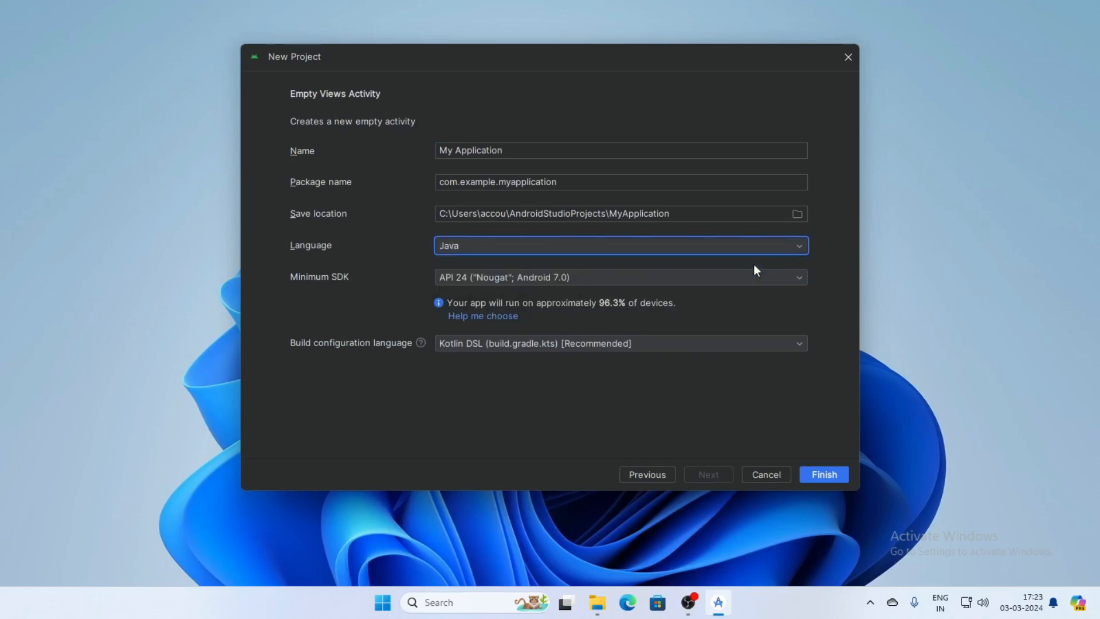
left_click(801, 246)
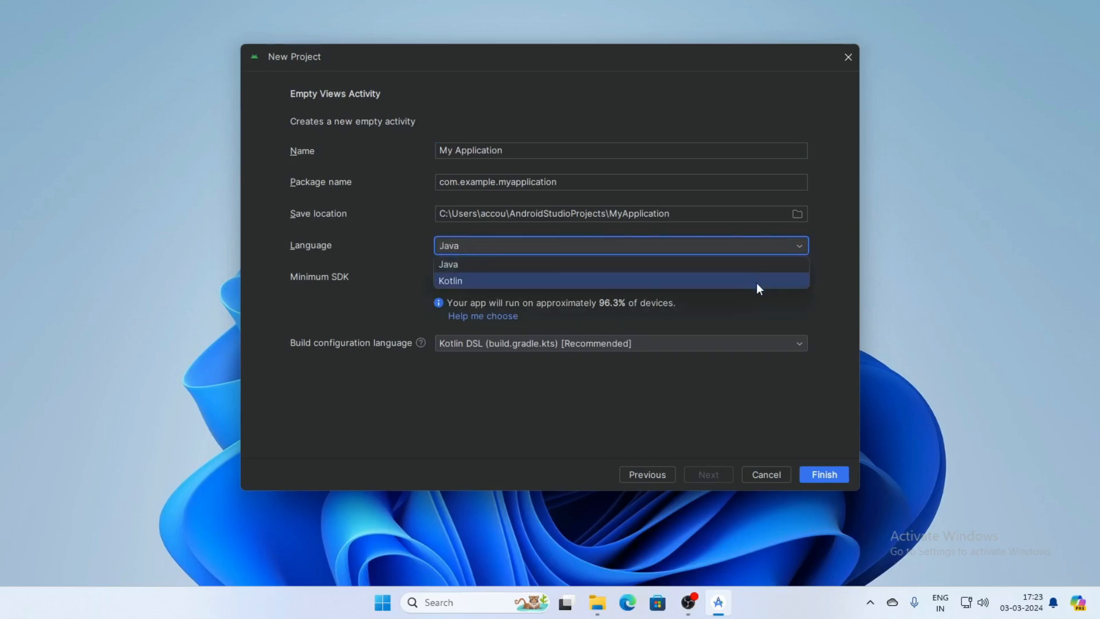
left_click(756, 284)
Set the new project's language to Java and create the project.
left_click(804, 246)
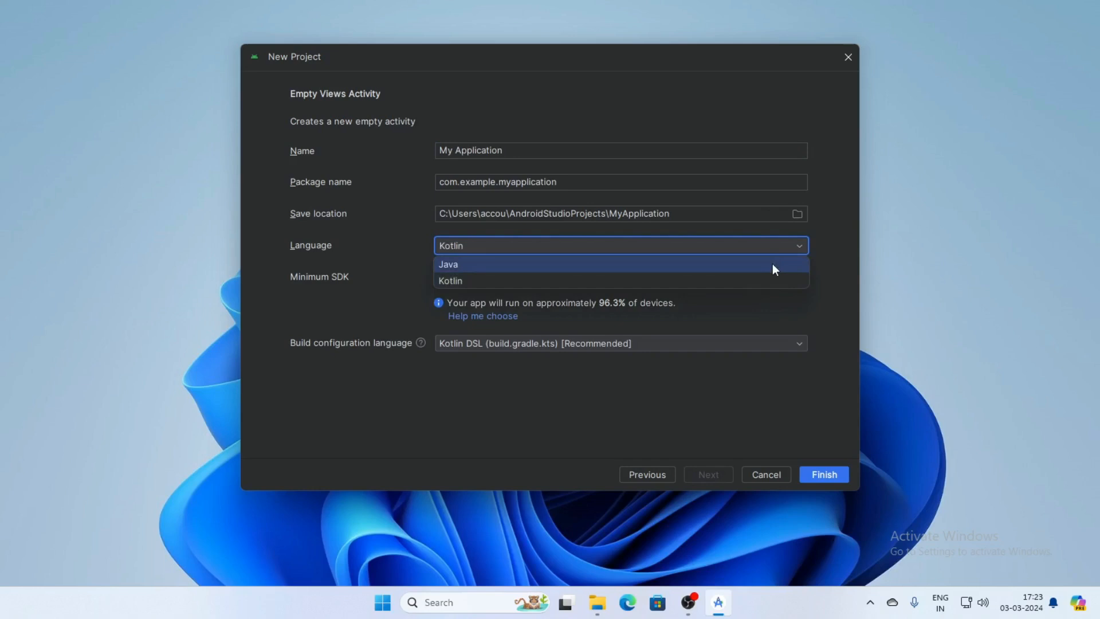
left_click(772, 263)
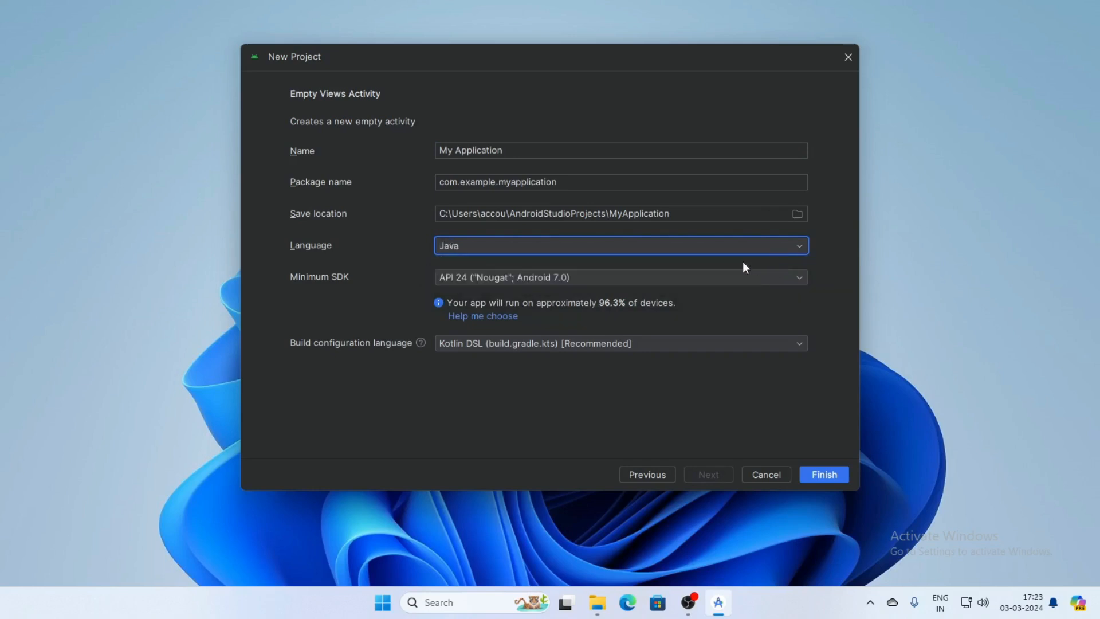
left_click(822, 476)
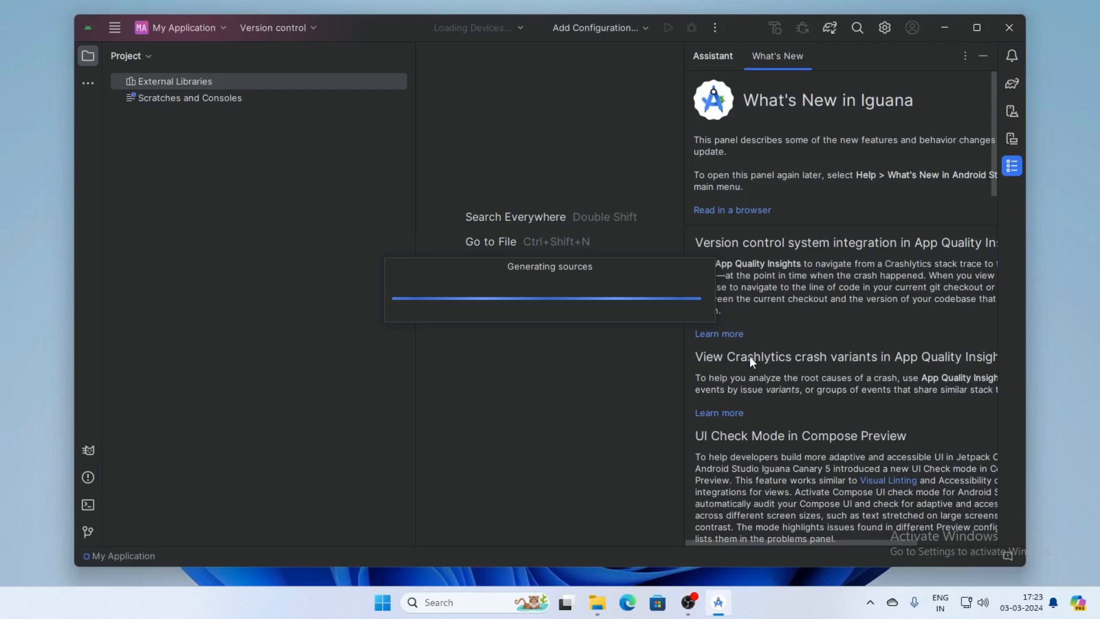
Tidy the workspace by maximizing the project window, dismissing the Microsoft Defender notification and widening the What's New panel.
left_click(978, 28)
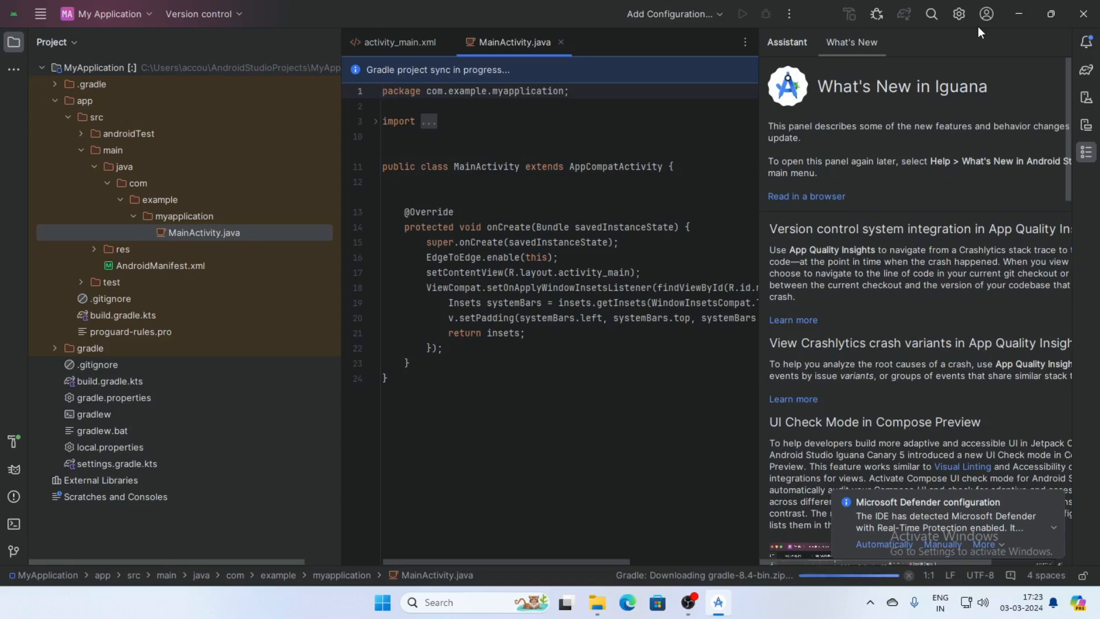
left_click(1052, 497)
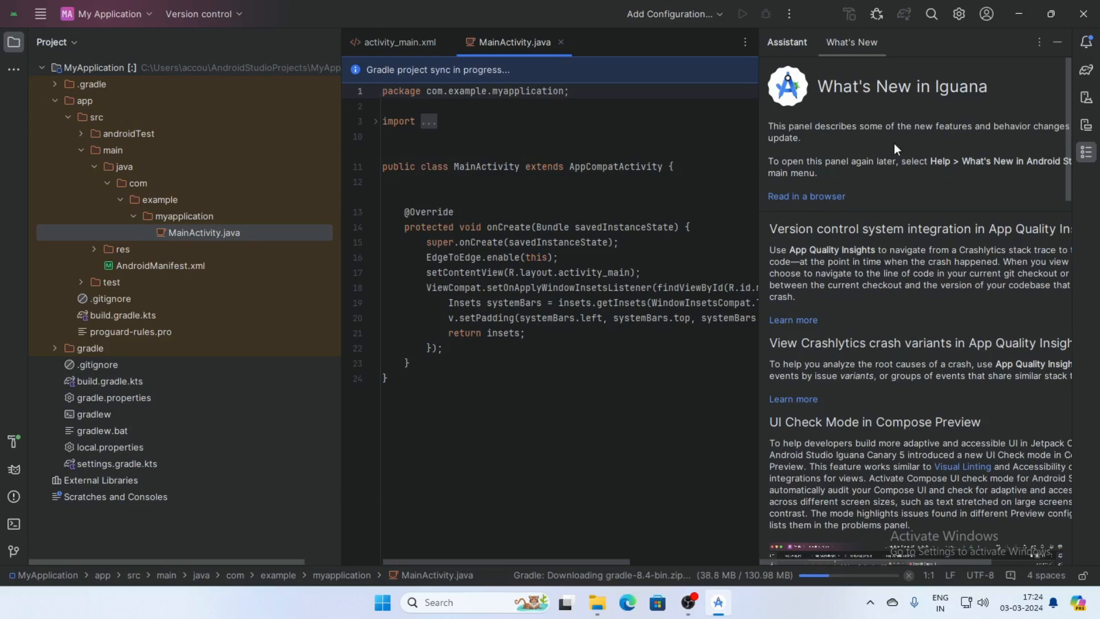
left_click_drag(757, 203, 720, 201)
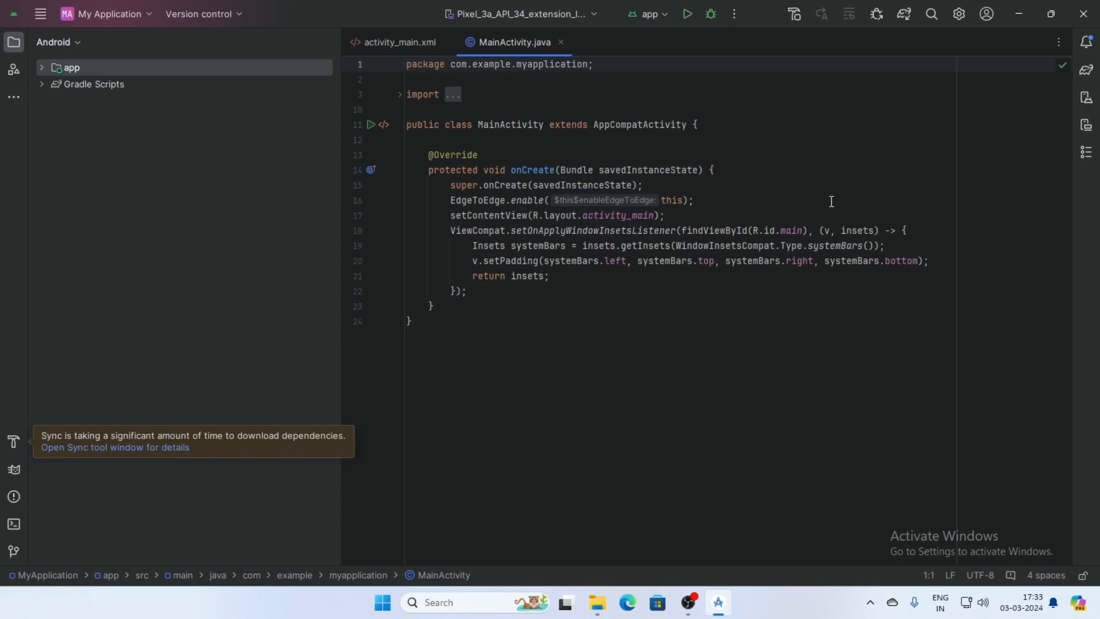
Run the app on the Pixel 3a API 34 emulator and hide the Run output panel.
left_click(688, 14)
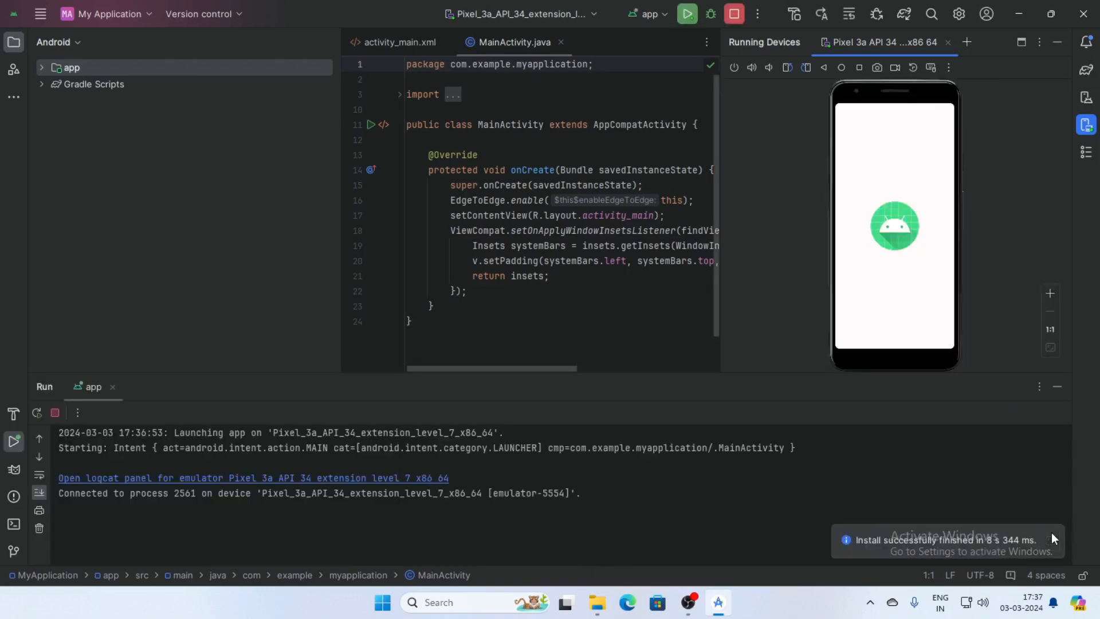
left_click(1057, 387)
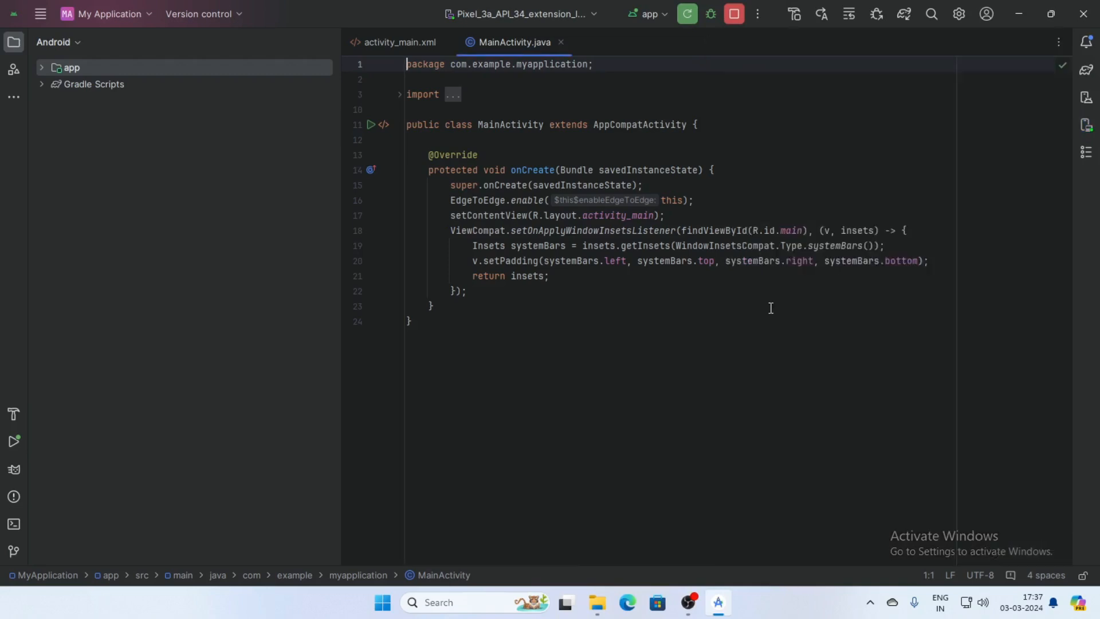
Look through the Phone and Tablet templates available for a new project and close the selection without creating one.
left_click(42, 15)
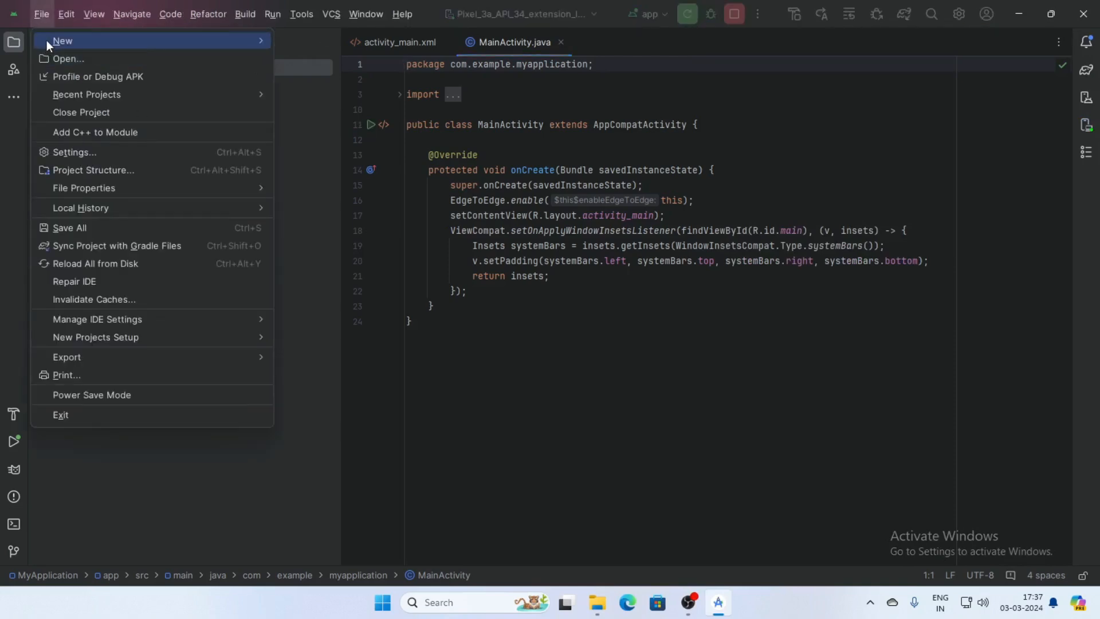
mouse_move(46, 40)
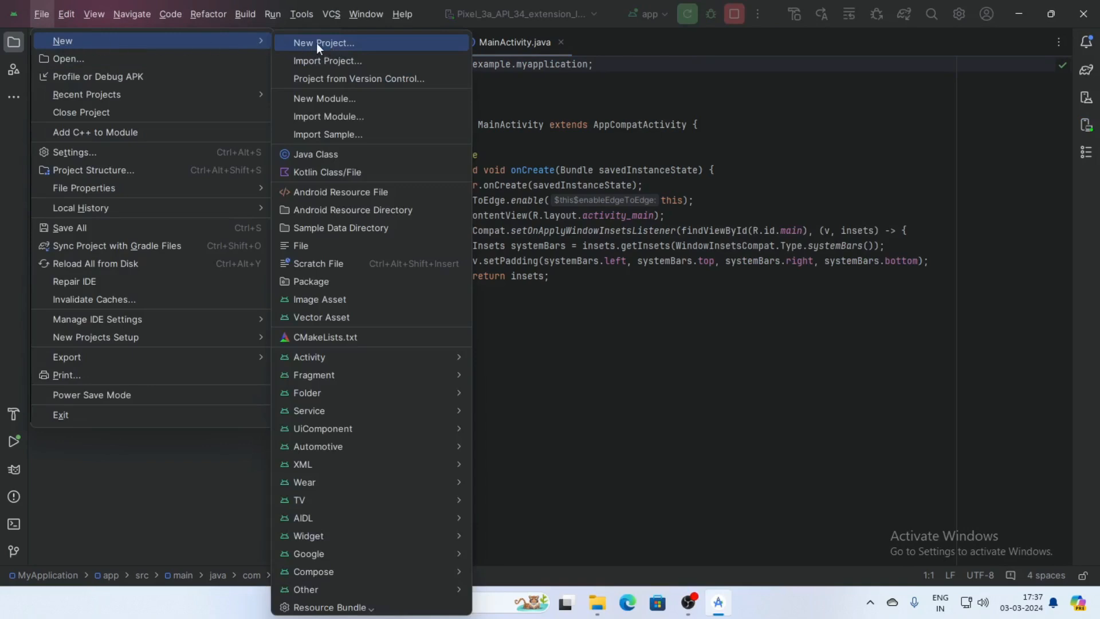
left_click(333, 43)
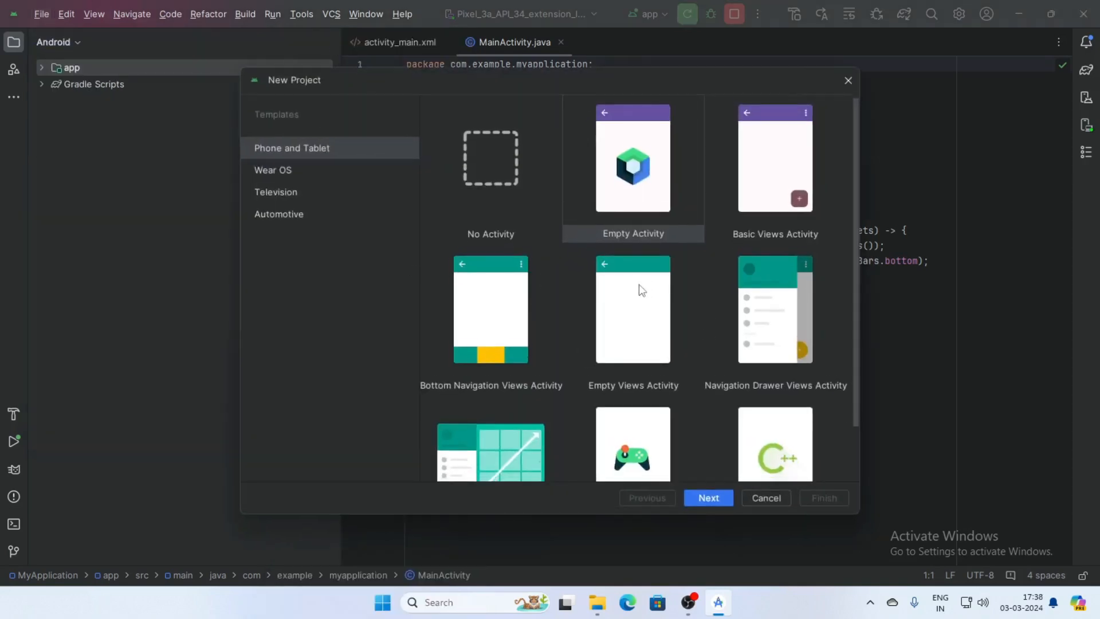
scroll(640, 287, "down", 3)
scroll(639, 287, "up", 2)
scroll(639, 290, "up", 1)
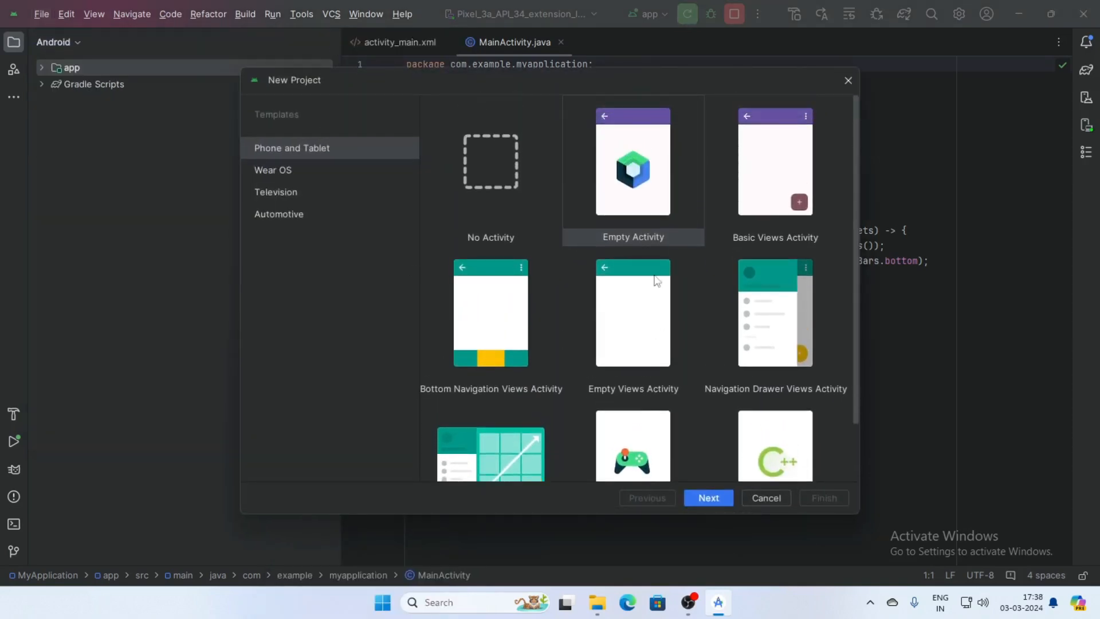
key("Escape")
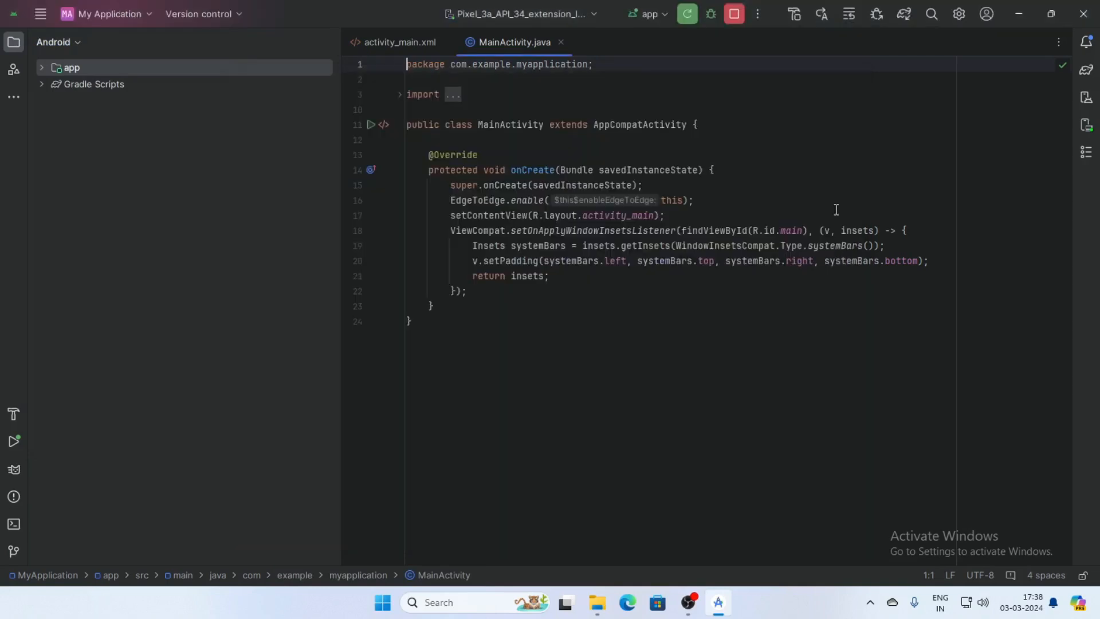